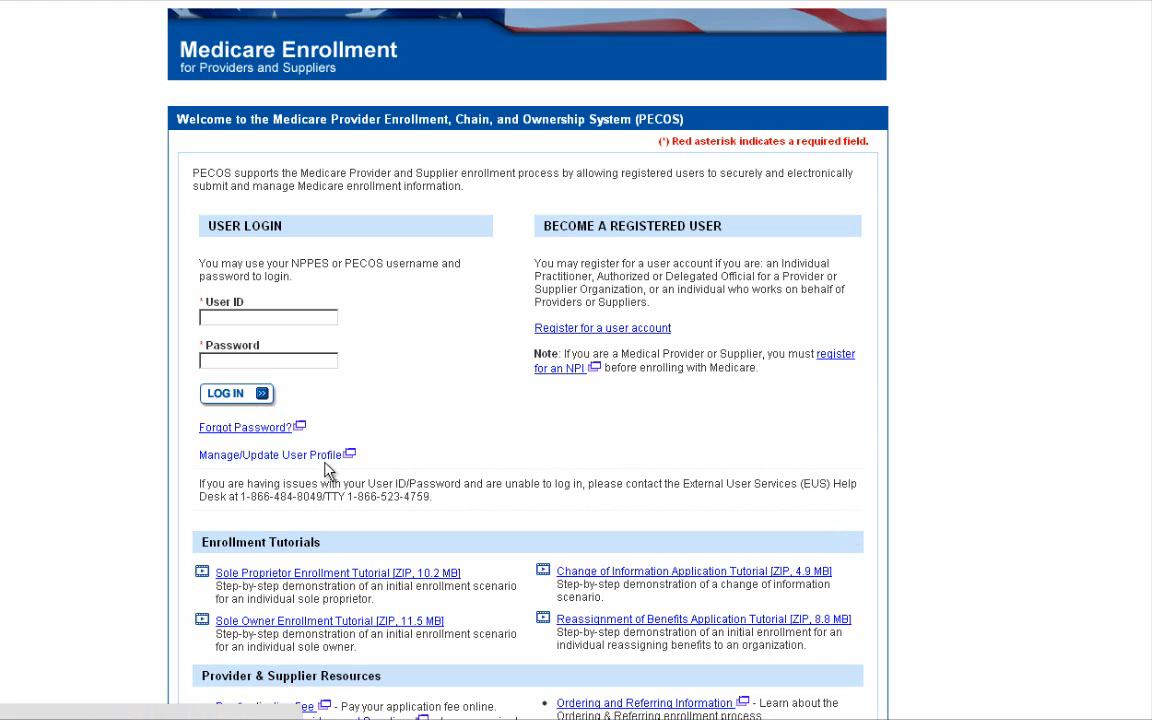
# - Log in to the Medicare enrollment system with the account's user ID and password
pyautogui.click(320, 318)
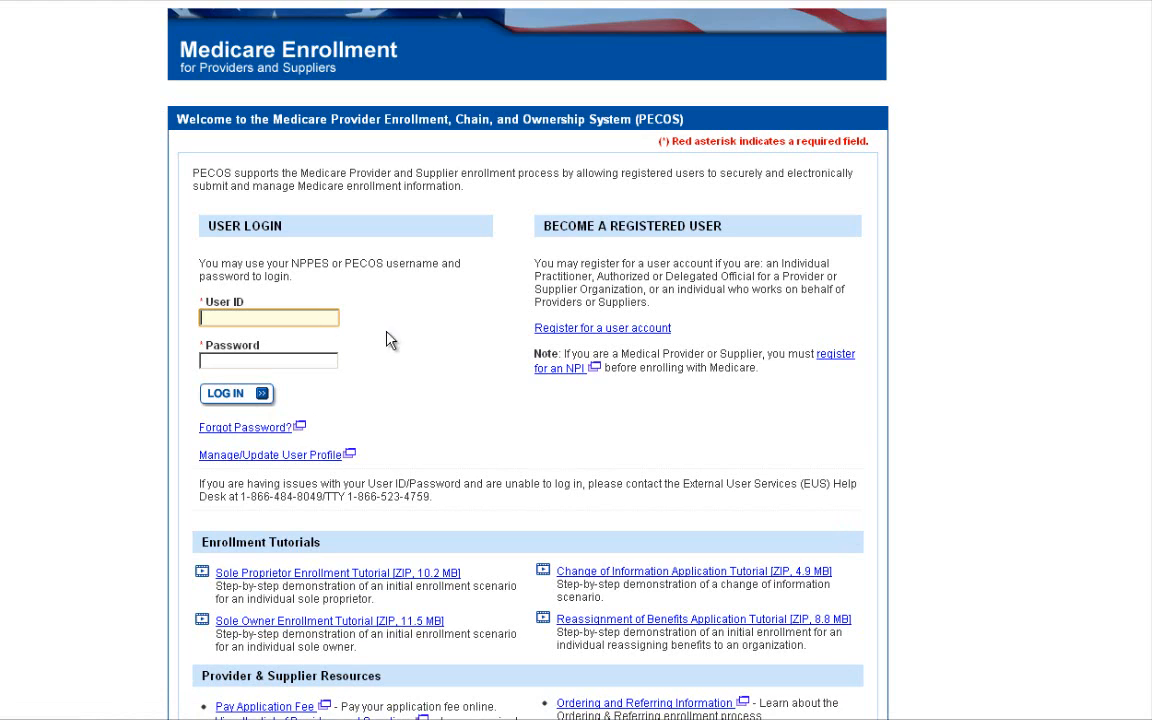
pyautogui.write('pecosuser1')
pyautogui.press('Tab')
pyautogui.click(226, 393)
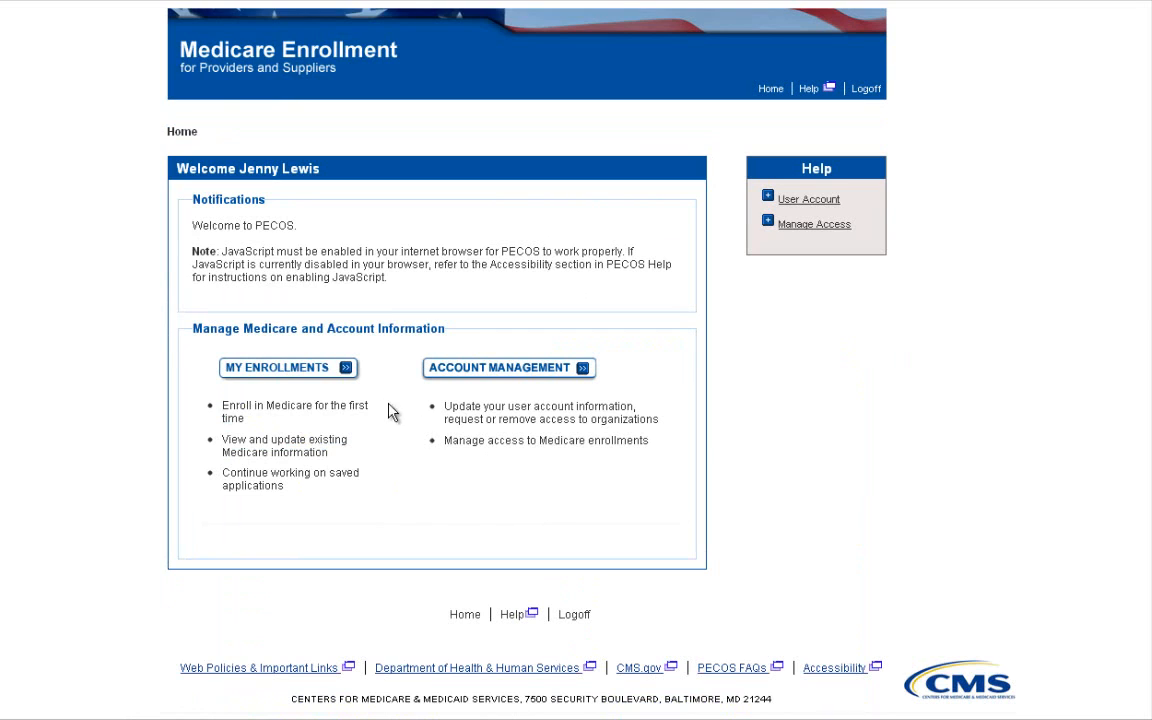
# - In My Enrollments, view the listed individual's enrollments and open more options for the approved Georgia 855I internal medicine enrollment
pyautogui.click(316, 376)
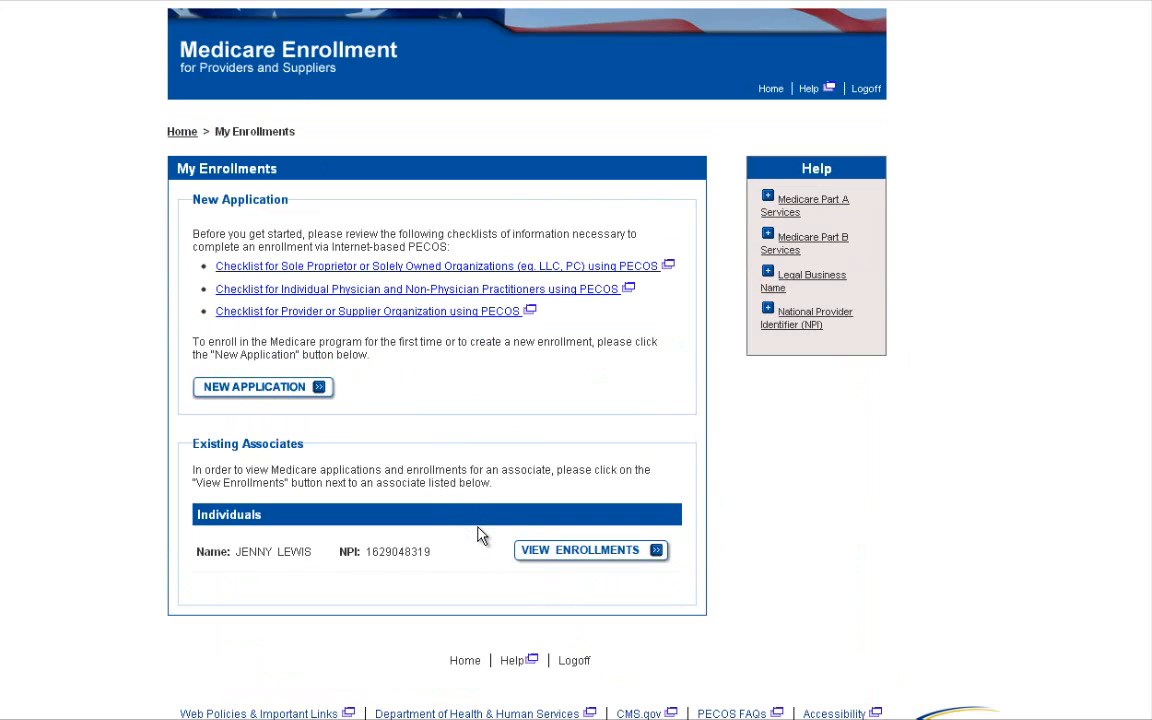
pyautogui.click(559, 553)
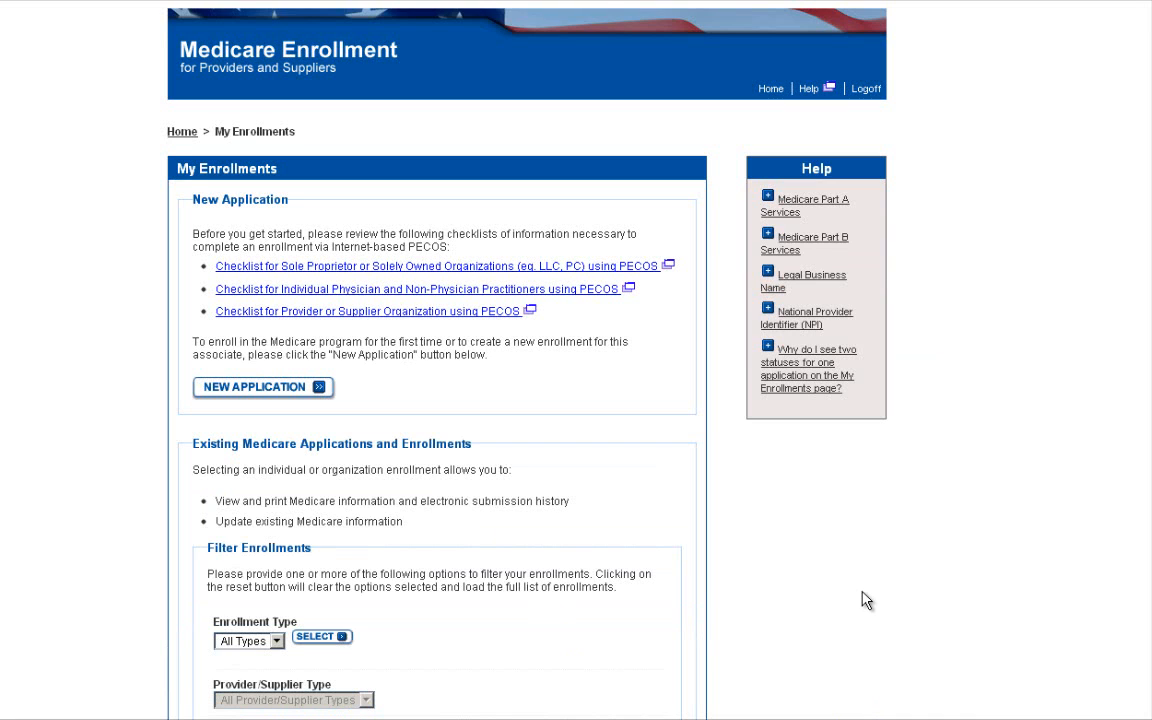
pyautogui.scroll(-8, 866, 600)
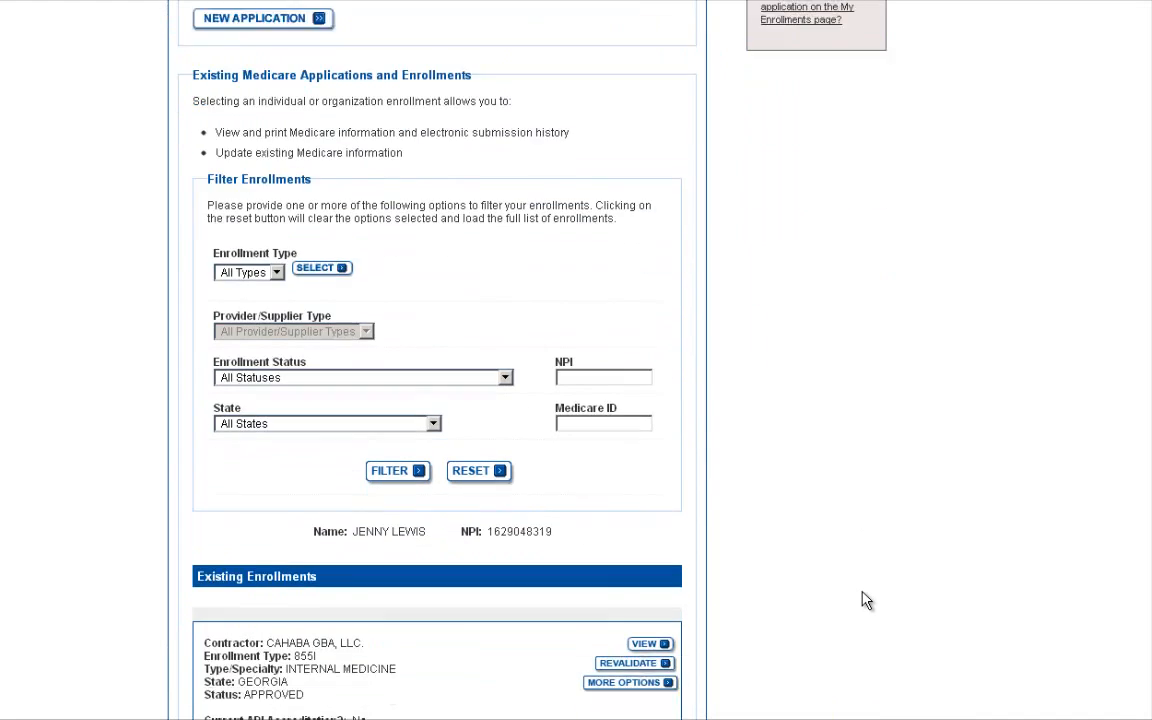
pyautogui.scroll(-2, 866, 600)
pyautogui.scroll(-1, 866, 600)
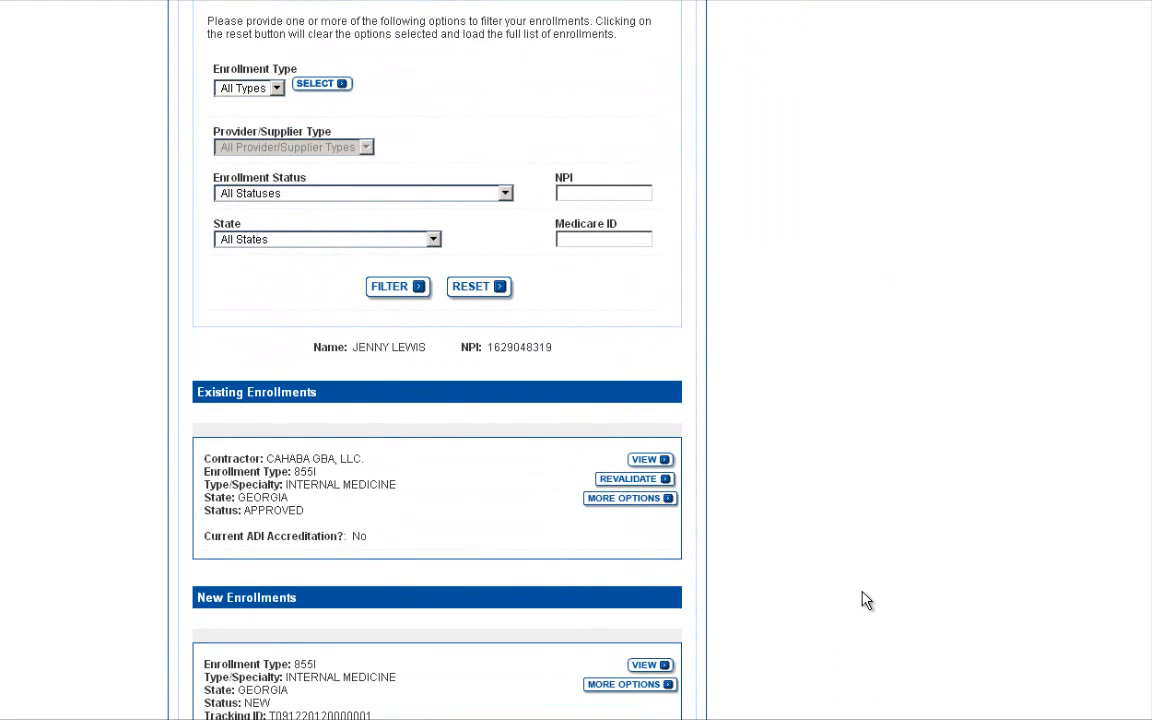
pyautogui.scroll(-1, 866, 600)
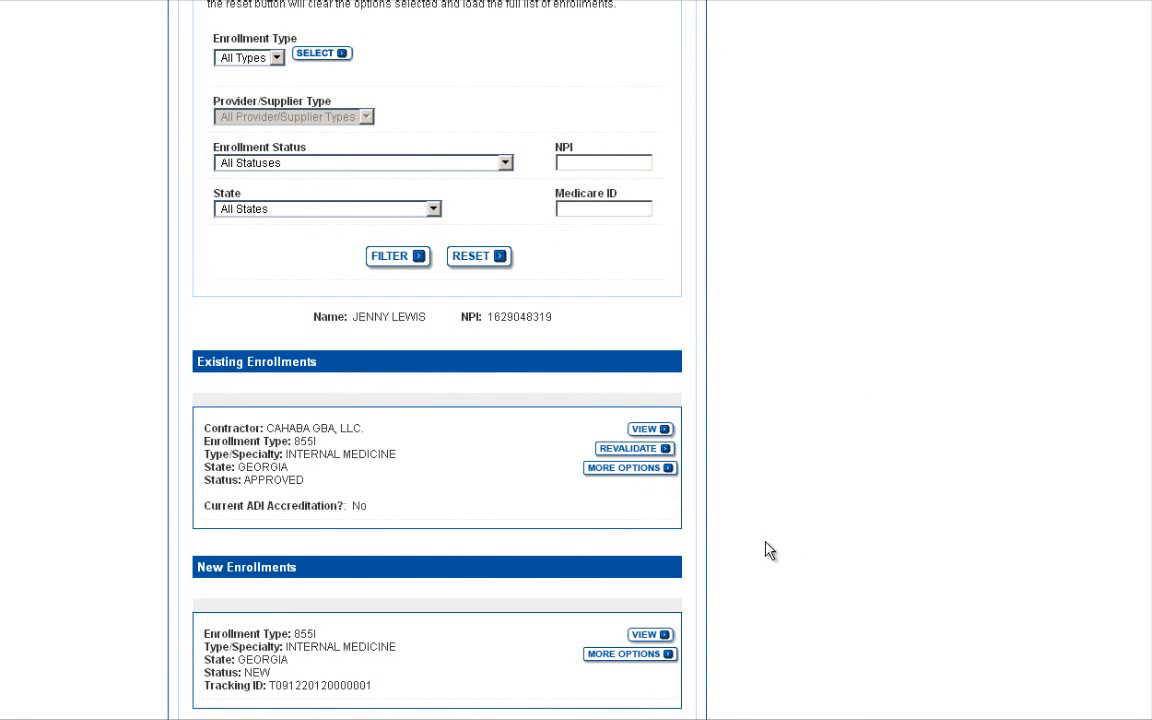
pyautogui.click(606, 472)
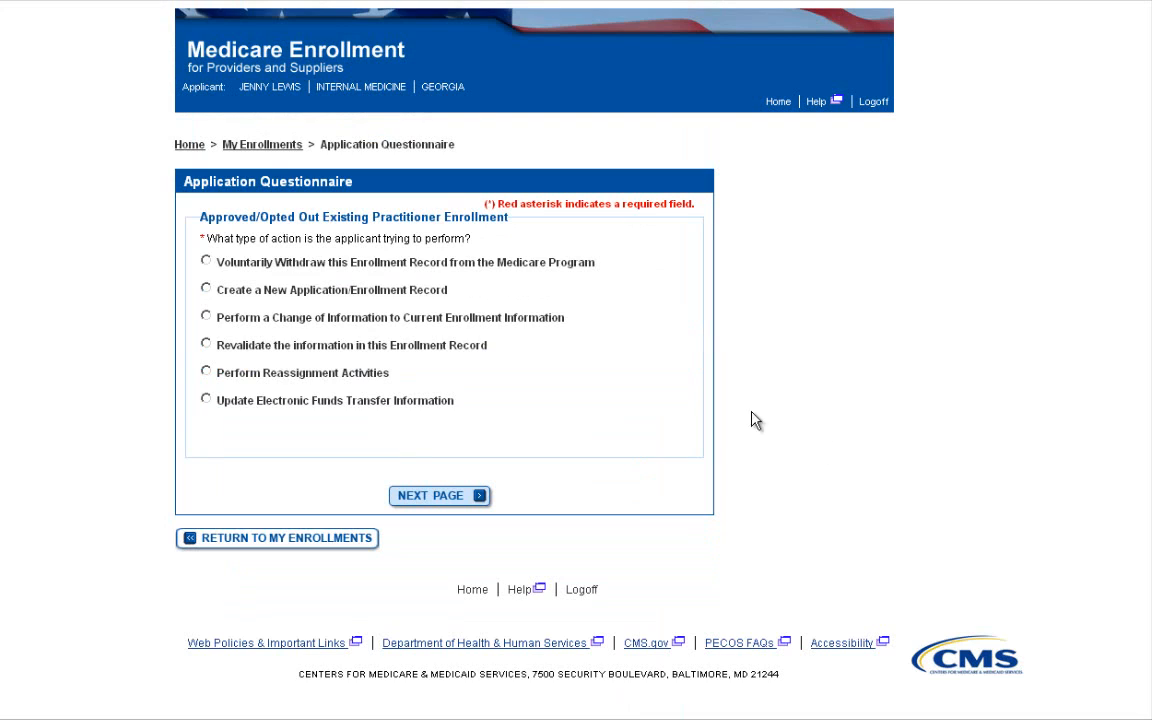
# - Choose to voluntarily withdraw this enrollment record from the Medicare Program and start the application
pyautogui.click(226, 271)
pyautogui.click(427, 505)
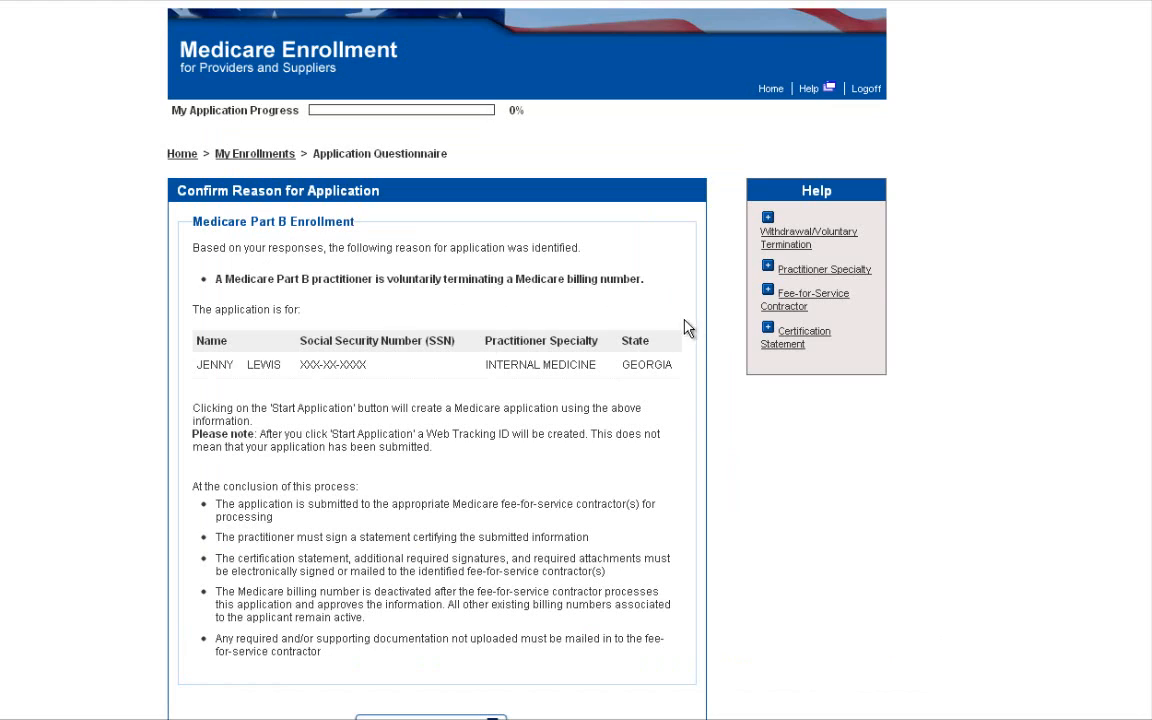
pyautogui.scroll(-1, 724, 365)
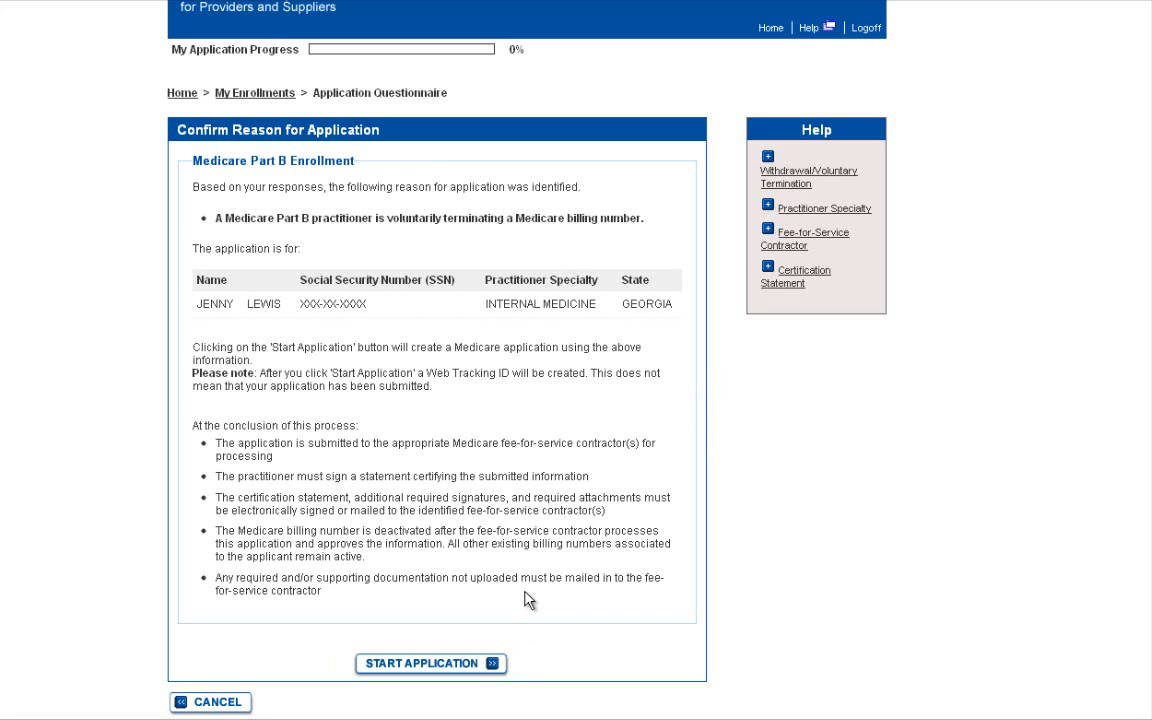
pyautogui.click(458, 666)
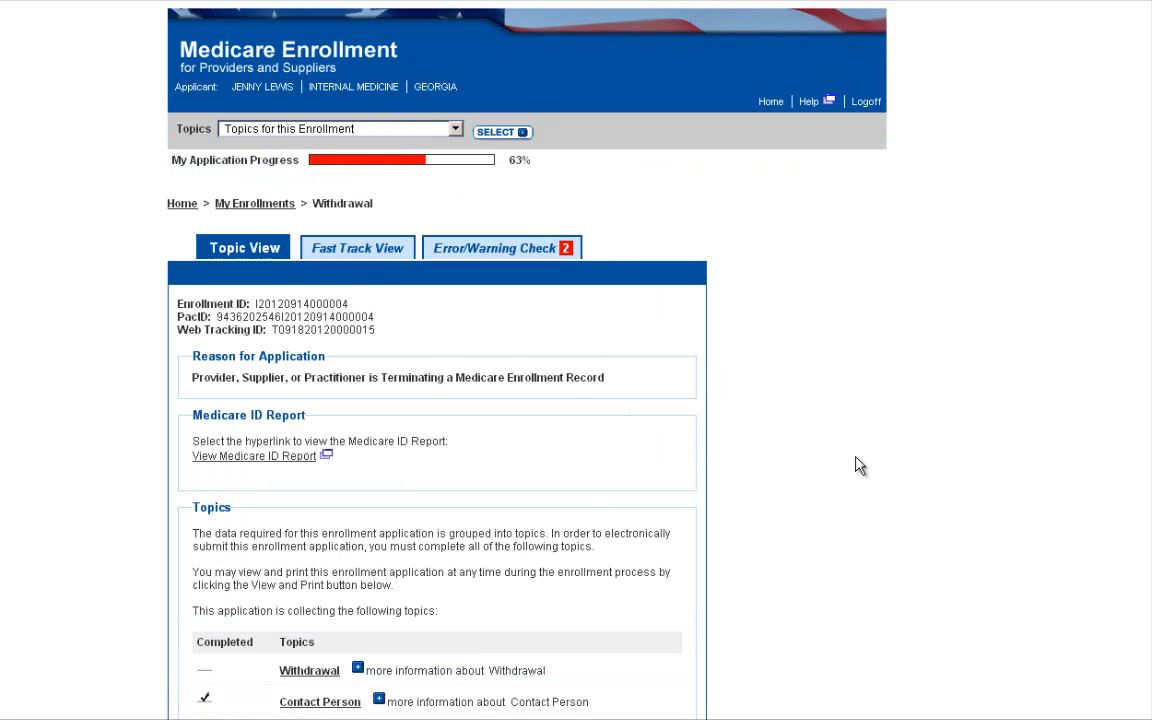
# - In the Withdrawal topic, withdraw the enrollment with a termination date of 07/07/2007 and save it
pyautogui.scroll(-1, 858, 465)
pyautogui.scroll(-1, 858, 465)
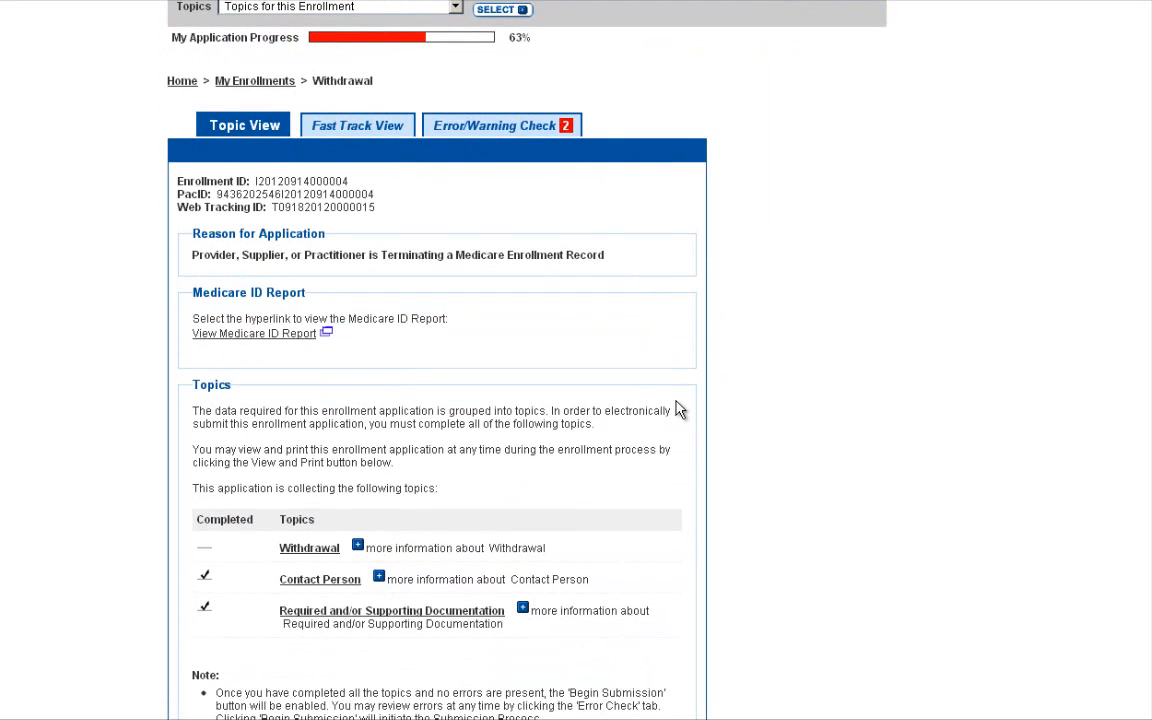
pyautogui.click(310, 550)
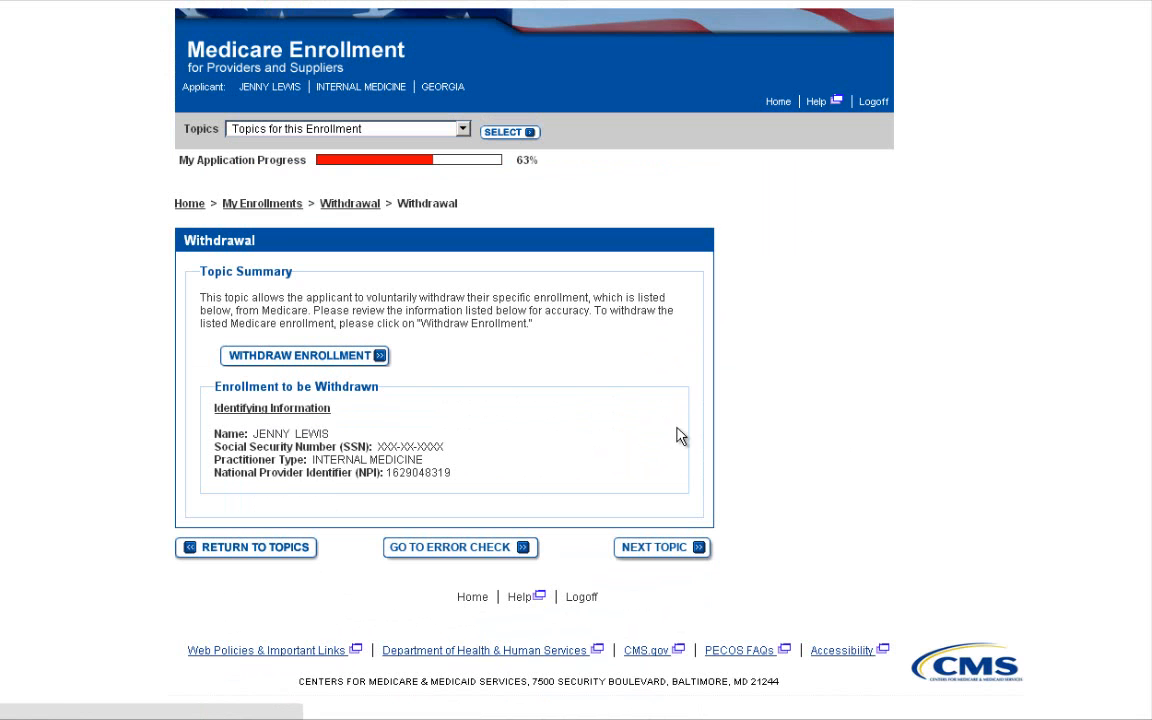
pyautogui.click(360, 366)
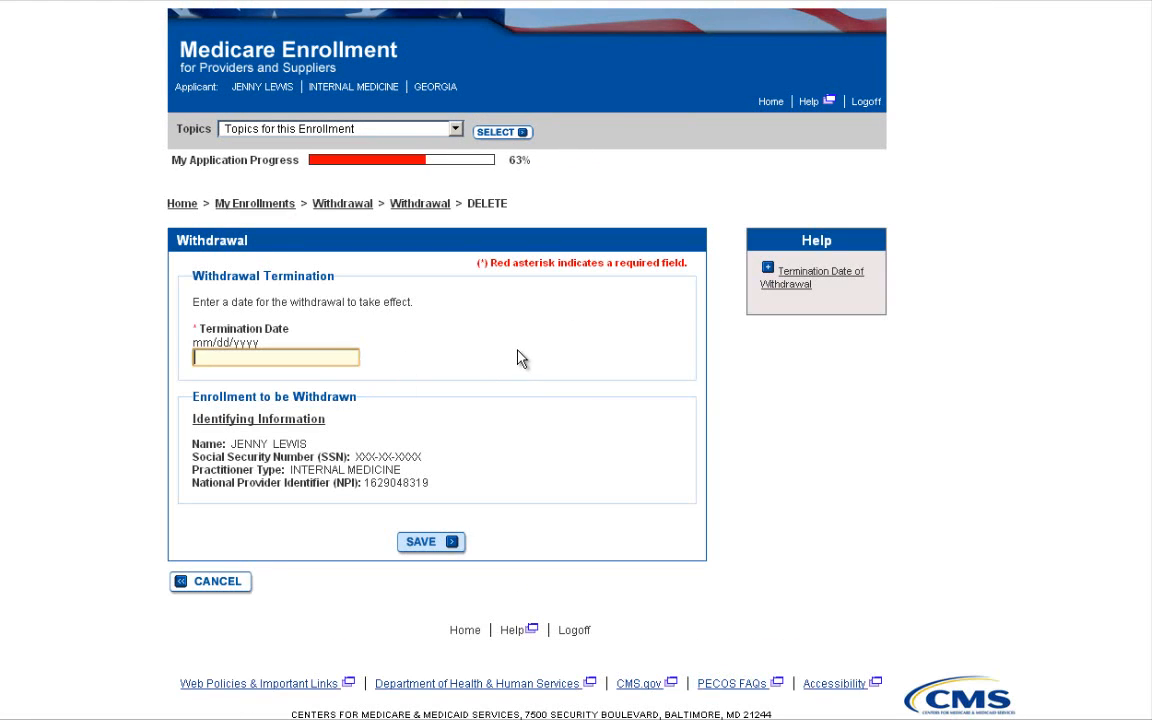
pyautogui.write('07/07')
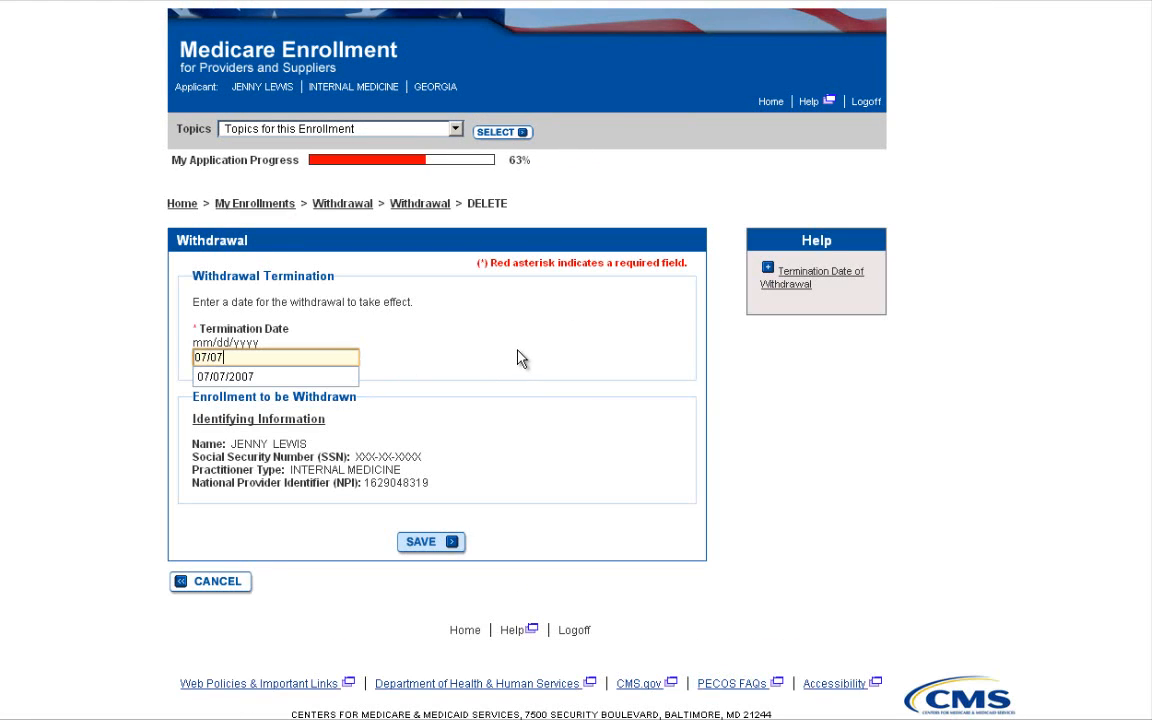
pyautogui.press('Down')
pyautogui.press('Return')
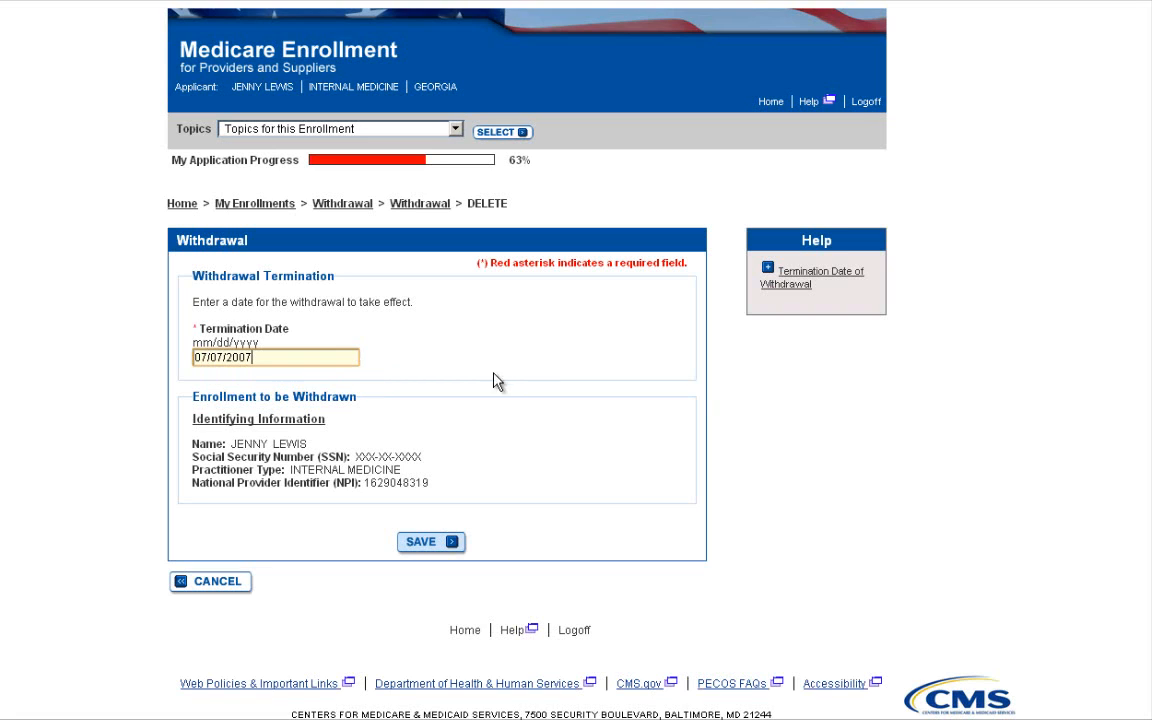
pyautogui.click(424, 544)
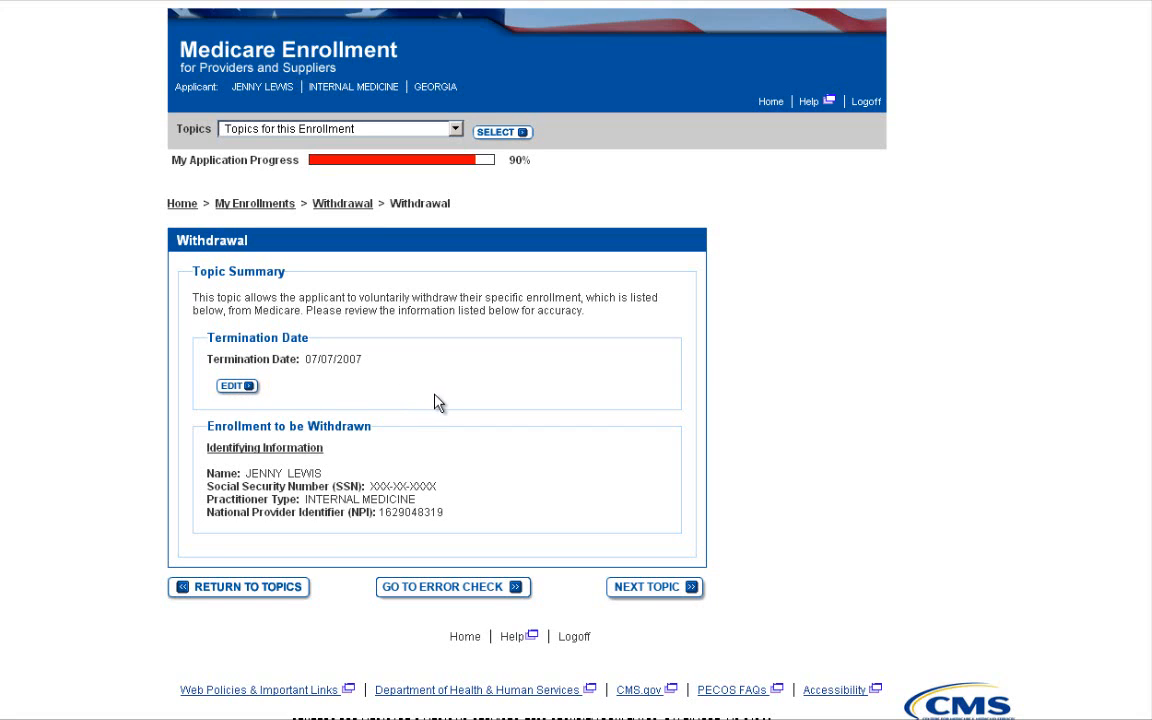
# - Mark the Contact Person topic's review as complete and run the error check on the application
pyautogui.click(643, 591)
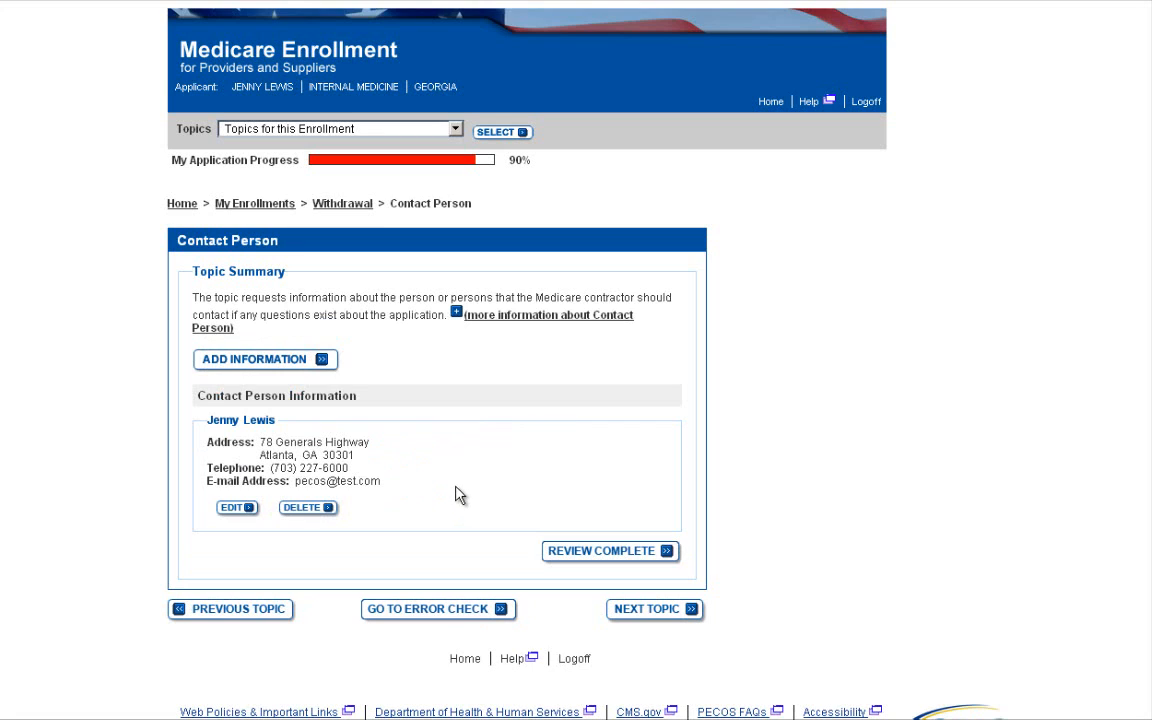
pyautogui.click(593, 555)
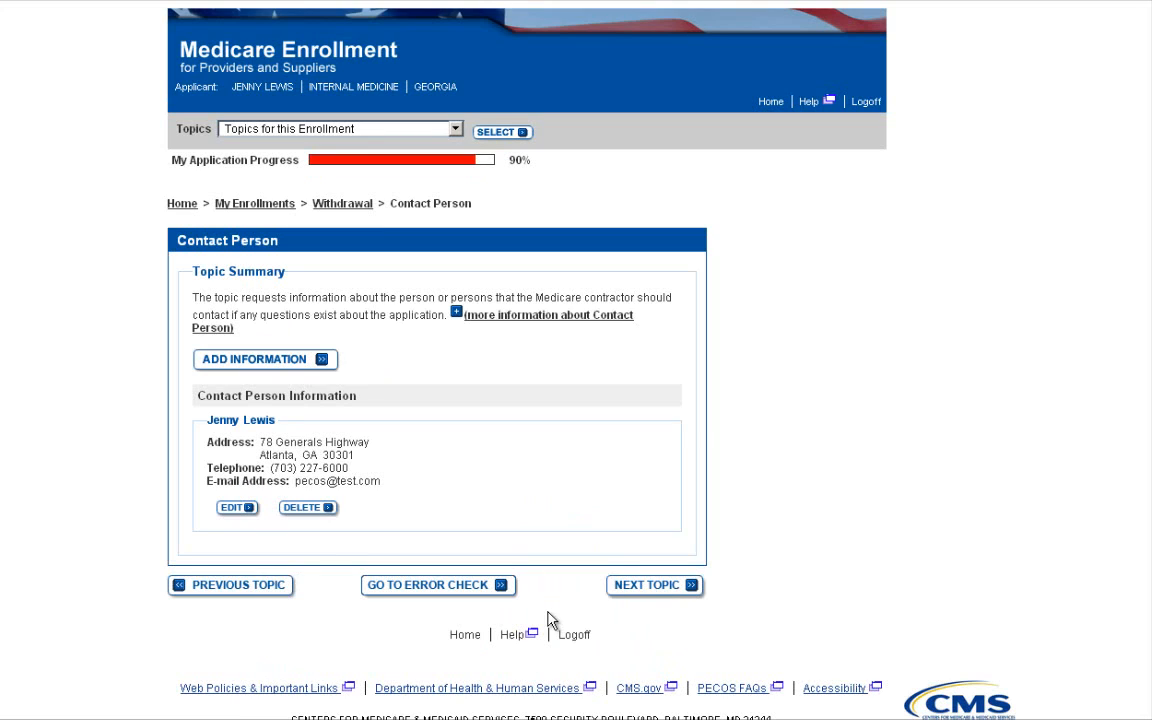
pyautogui.click(428, 588)
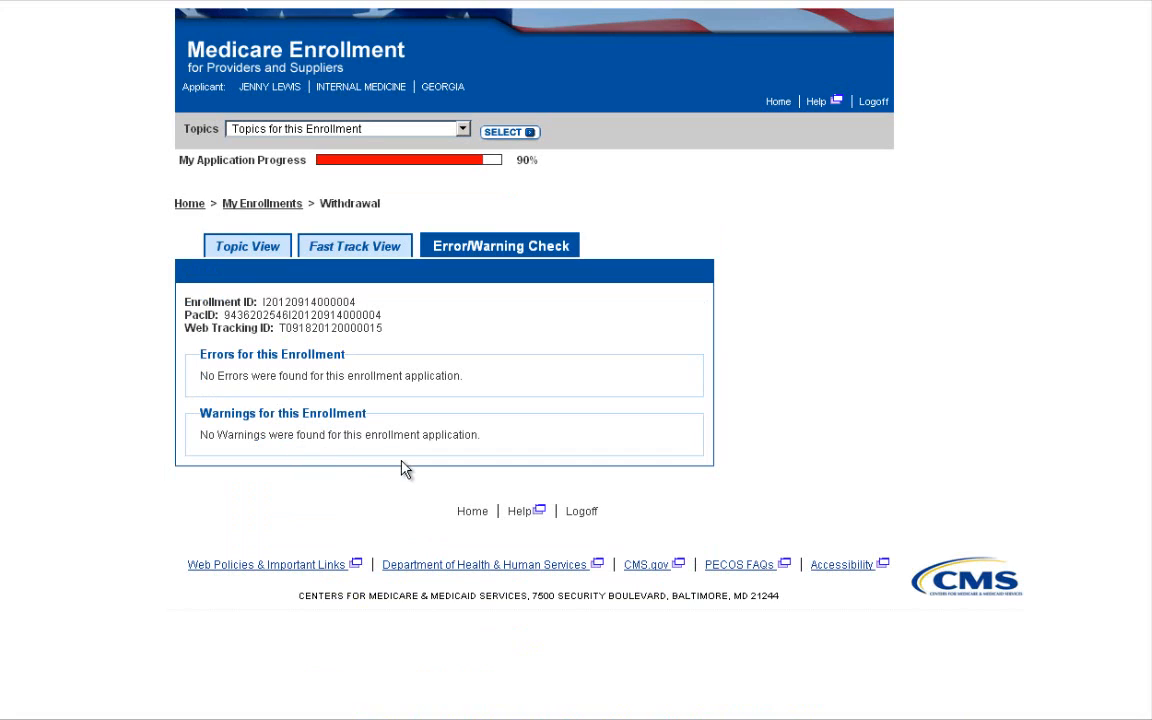
# - Open the Required and/or Supporting Documentation topic and review its upload instructions and document upload fields
pyautogui.click(248, 254)
pyautogui.scroll(-3, 604, 426)
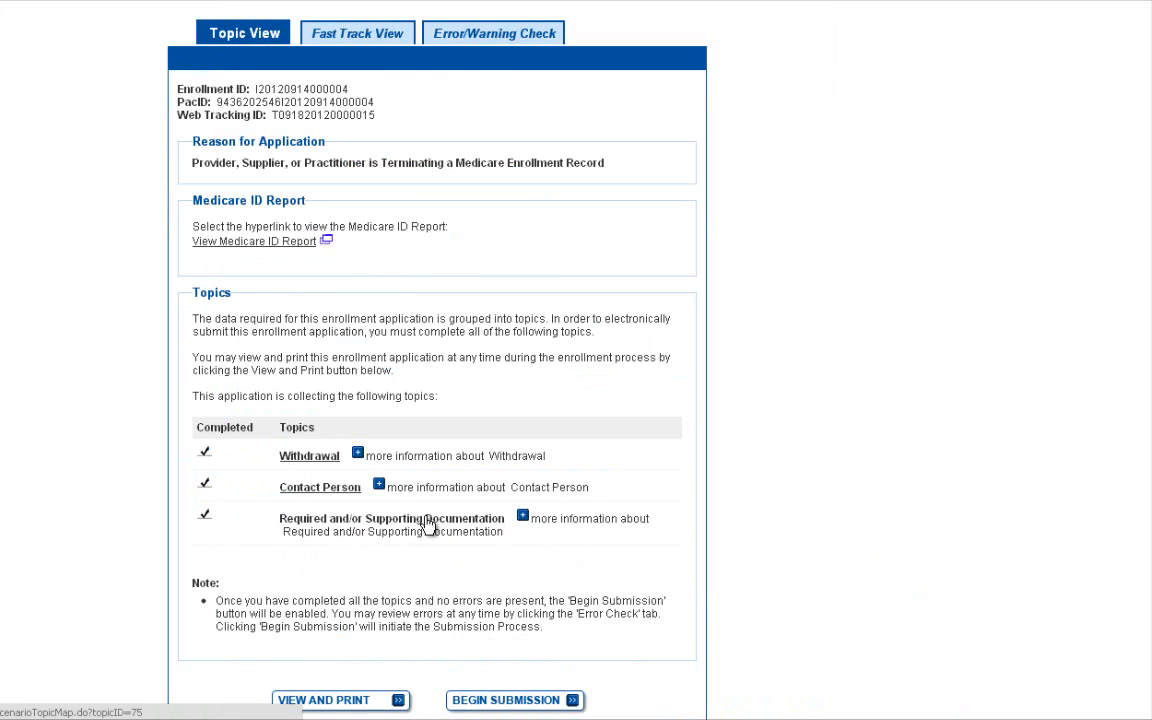
pyautogui.click(428, 520)
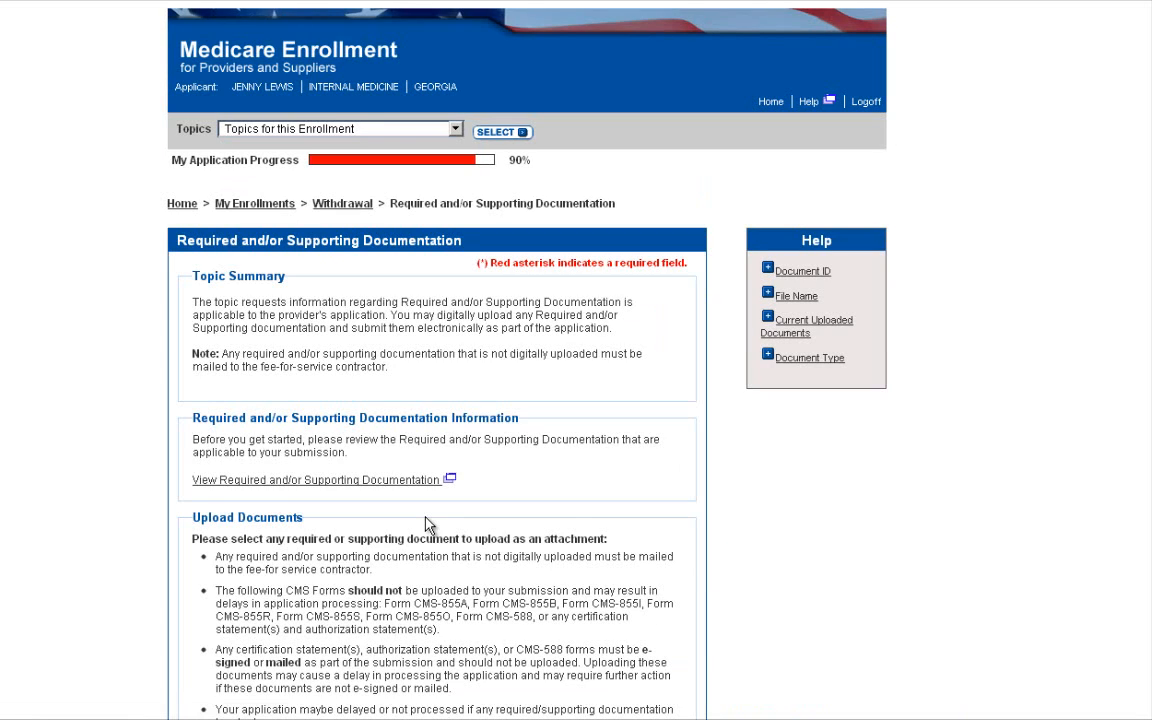
pyautogui.scroll(-3, 428, 523)
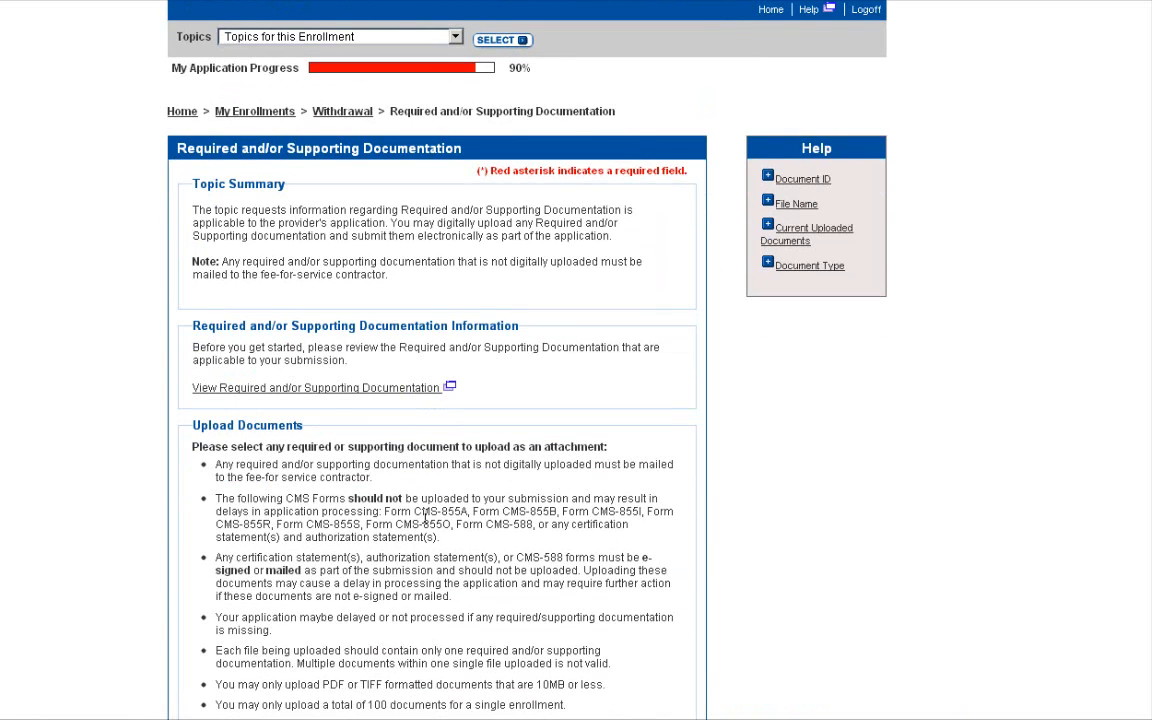
pyautogui.scroll(-3, 425, 515)
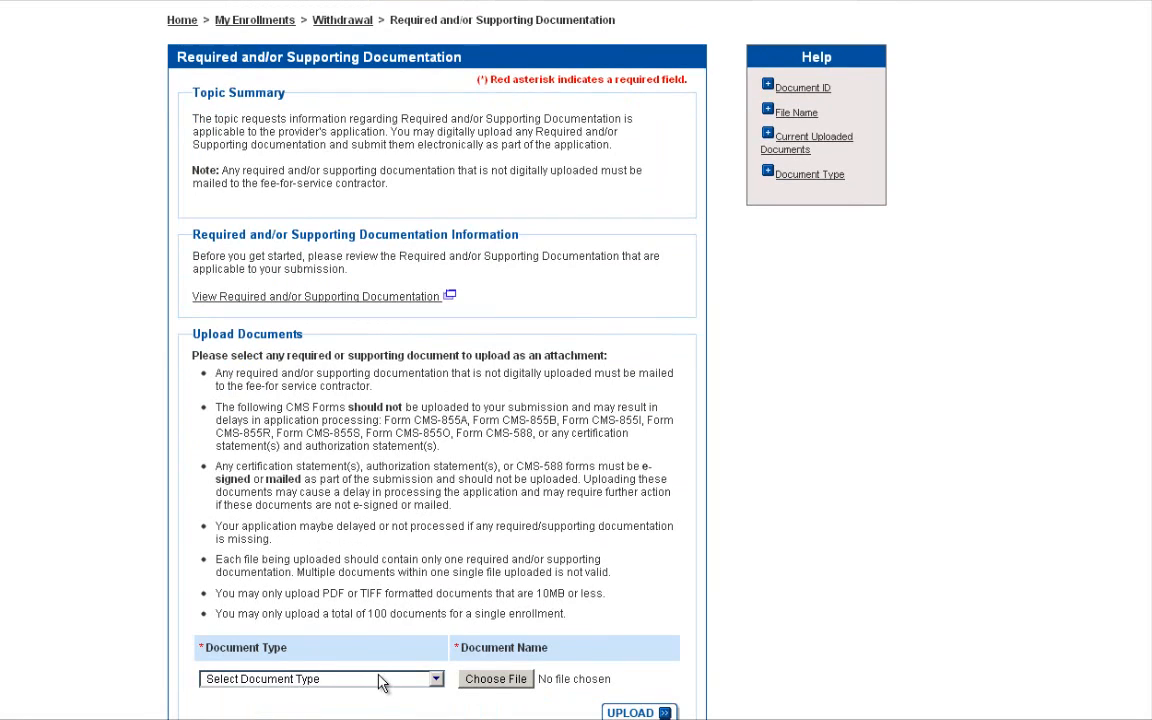
pyautogui.scroll(-3, 638, 700)
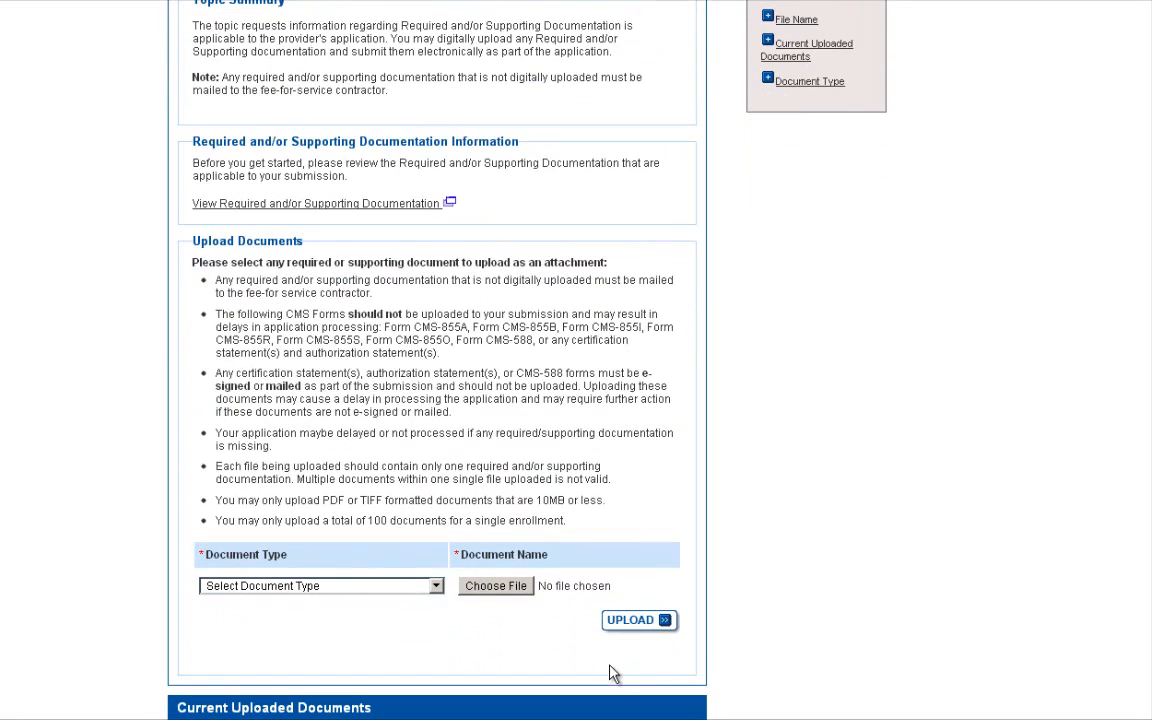
pyautogui.scroll(6, 571, 506)
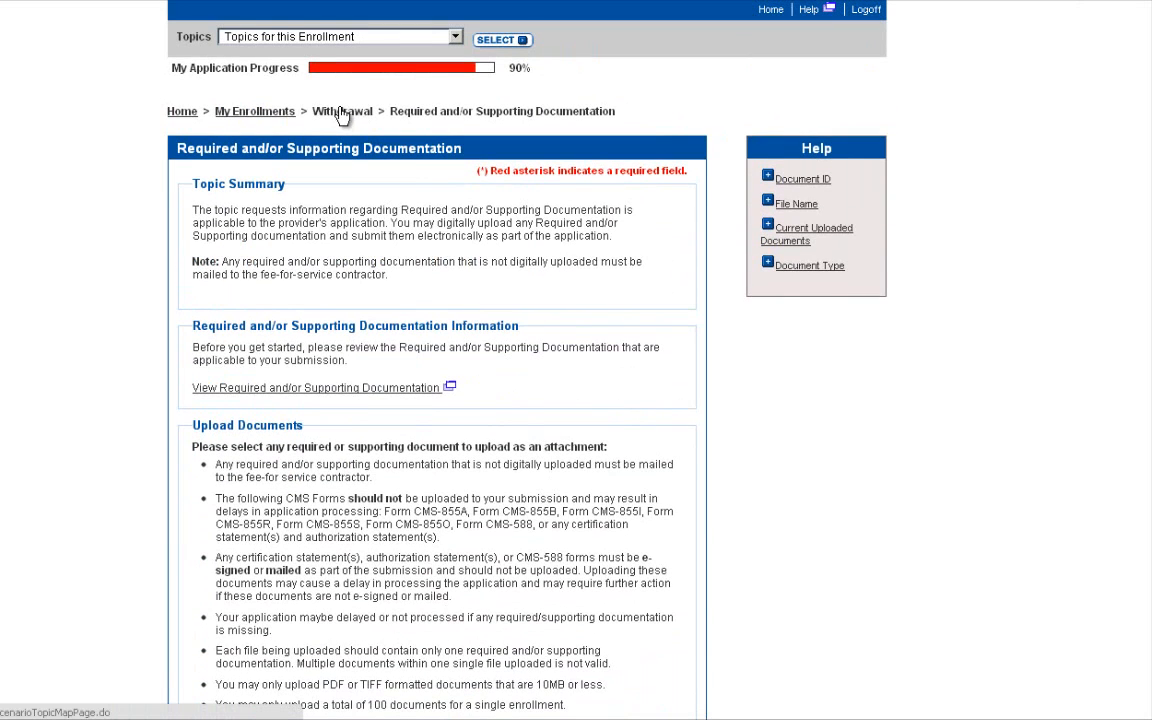
# - Return to the Withdrawal topic overview, begin the submission, and choose Yes for the Electronic Signature process
pyautogui.click(341, 116)
pyautogui.scroll(-3, 681, 535)
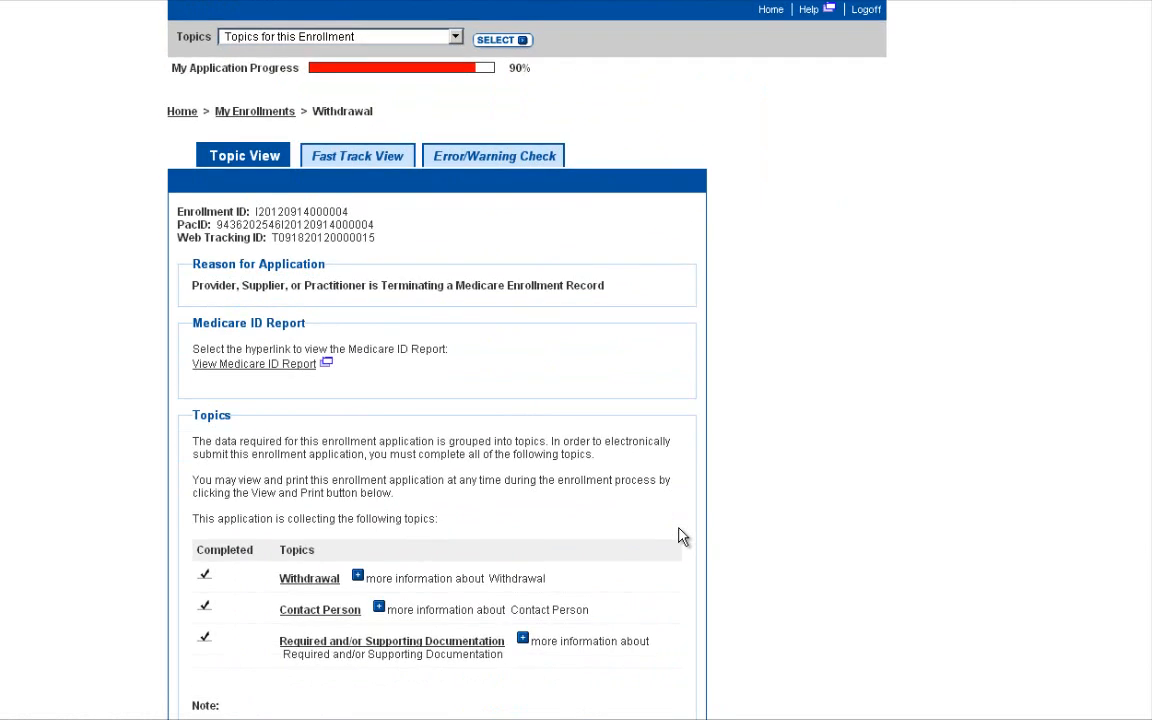
pyautogui.scroll(-3, 681, 537)
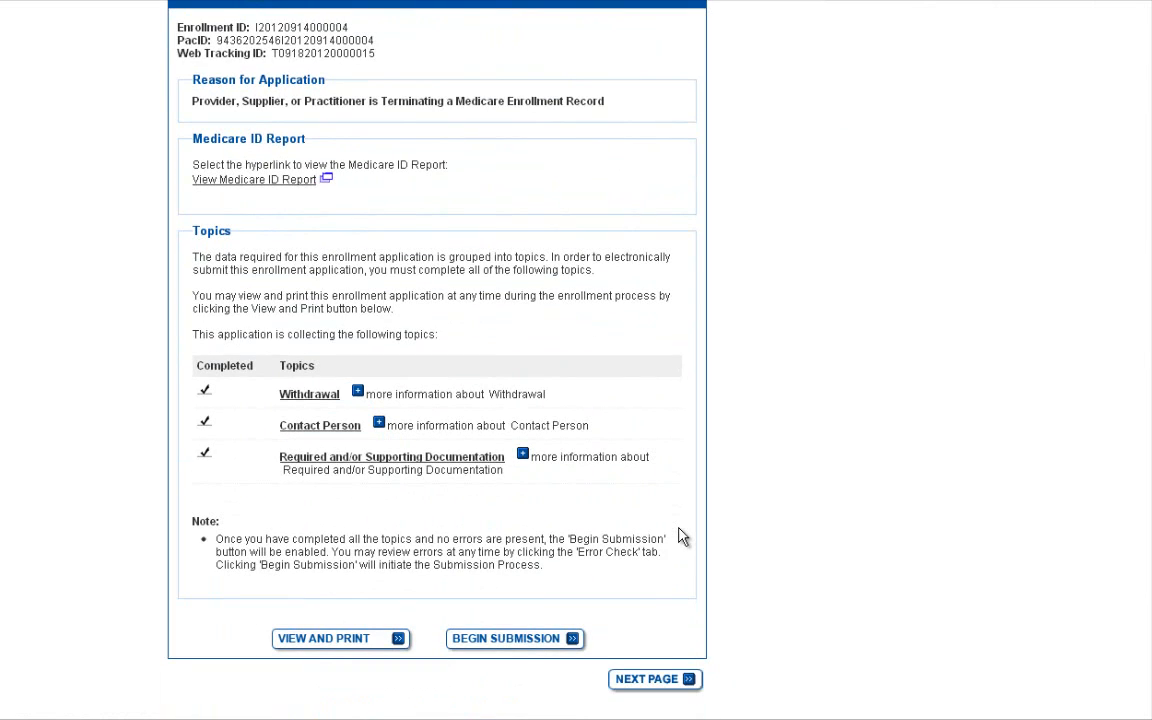
pyautogui.click(515, 640)
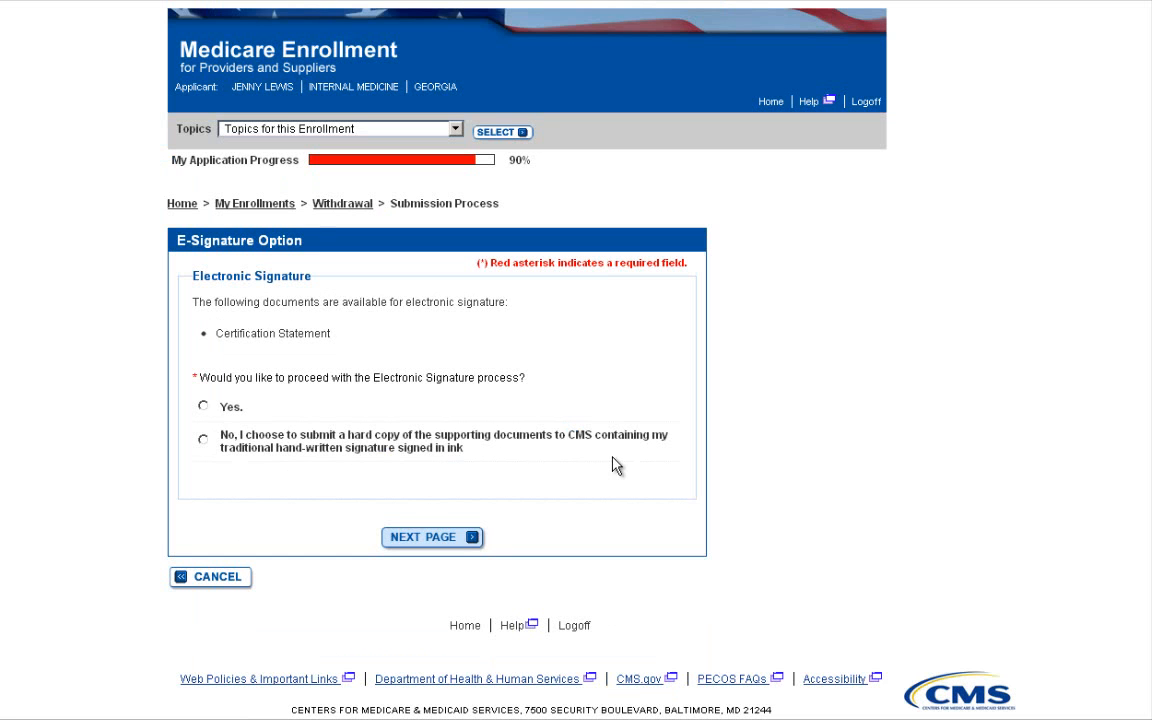
pyautogui.click(362, 412)
pyautogui.click(405, 548)
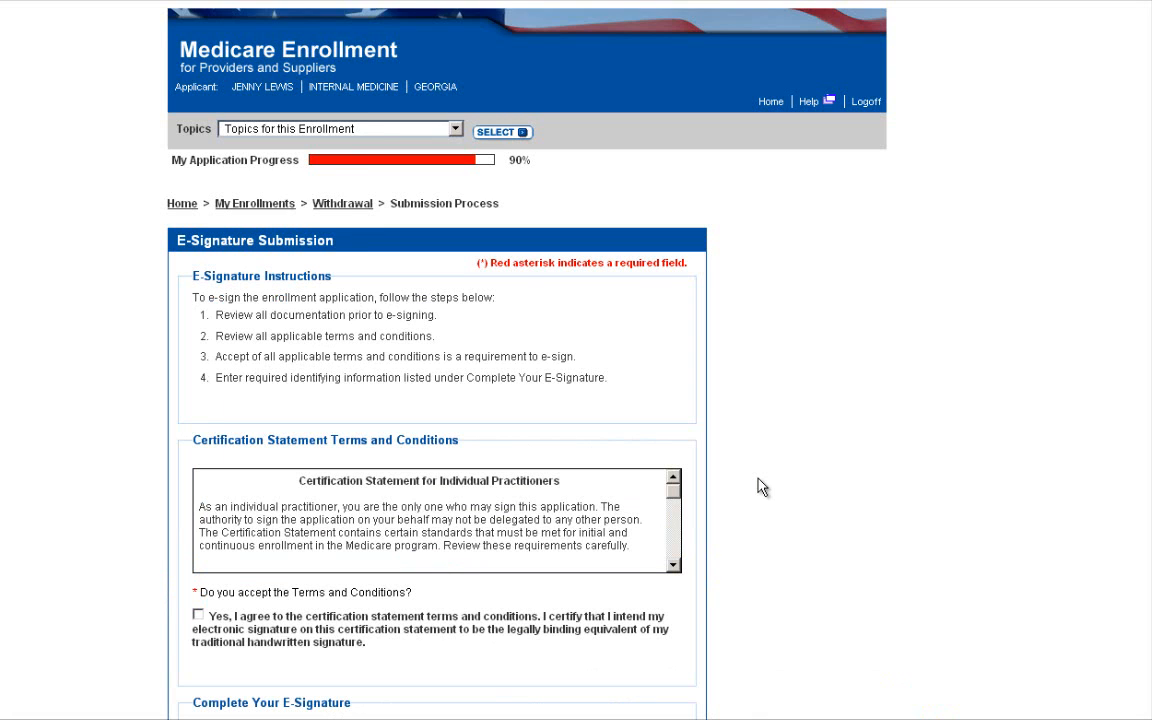
# - Agree to the certification statement terms and conditions for the electronic signature
pyautogui.scroll(-1, 762, 487)
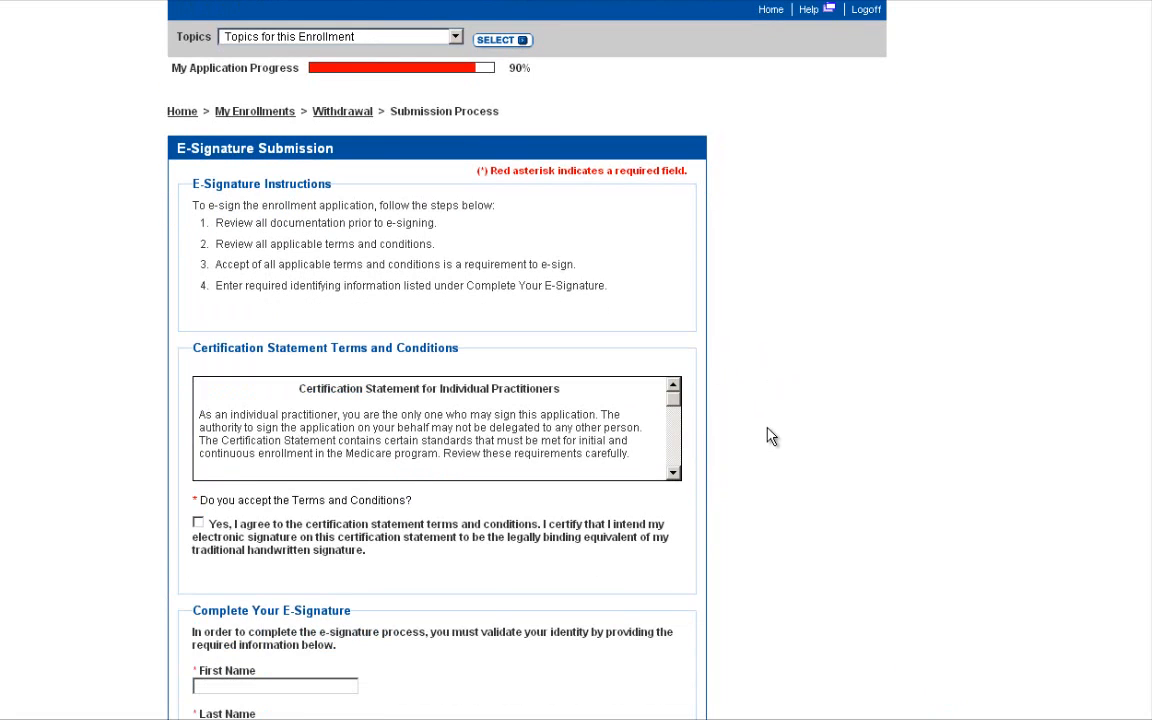
pyautogui.scroll(-1, 770, 436)
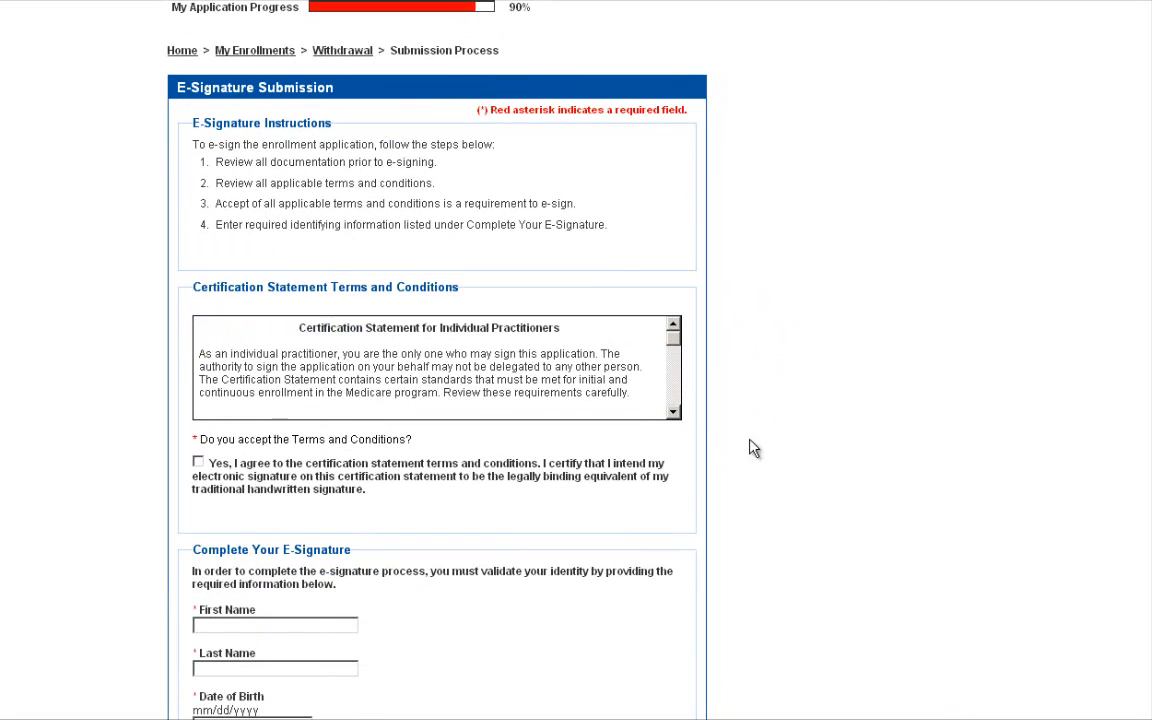
pyautogui.click(253, 476)
# - Complete the e-signature with the practitioner's first name, last name, date of birth, Social Security Number and telephone, and continue to the Submission Page
pyautogui.scroll(-1, 532, 468)
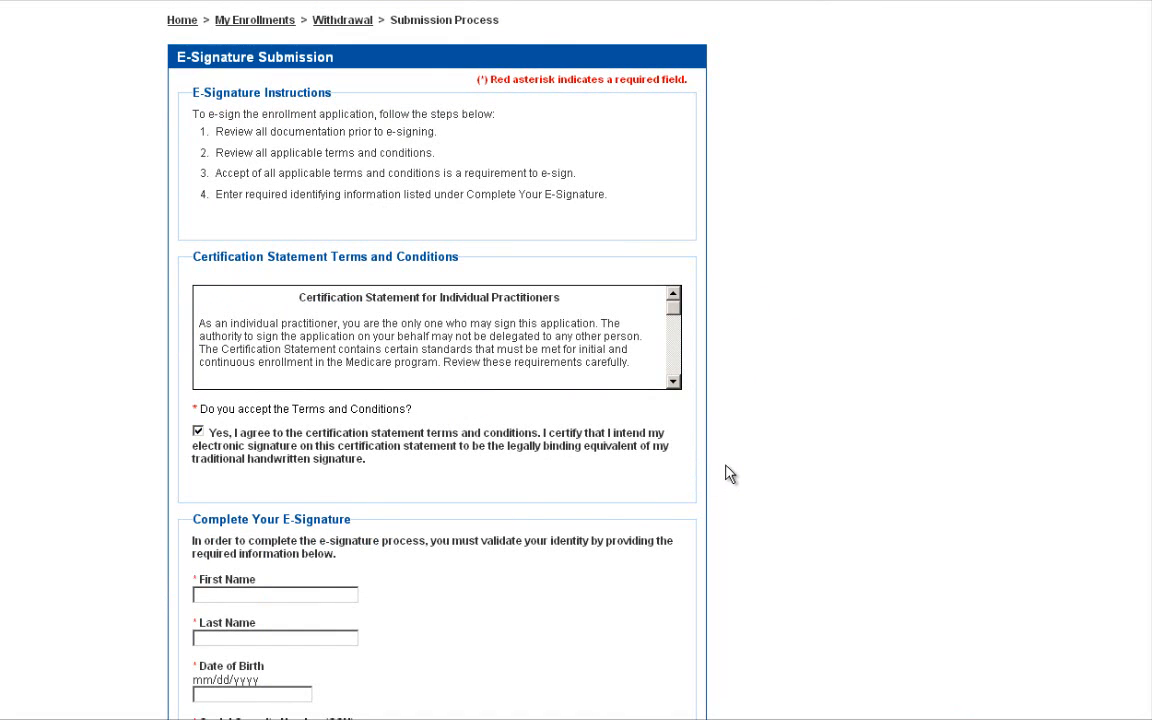
pyautogui.scroll(-1, 729, 474)
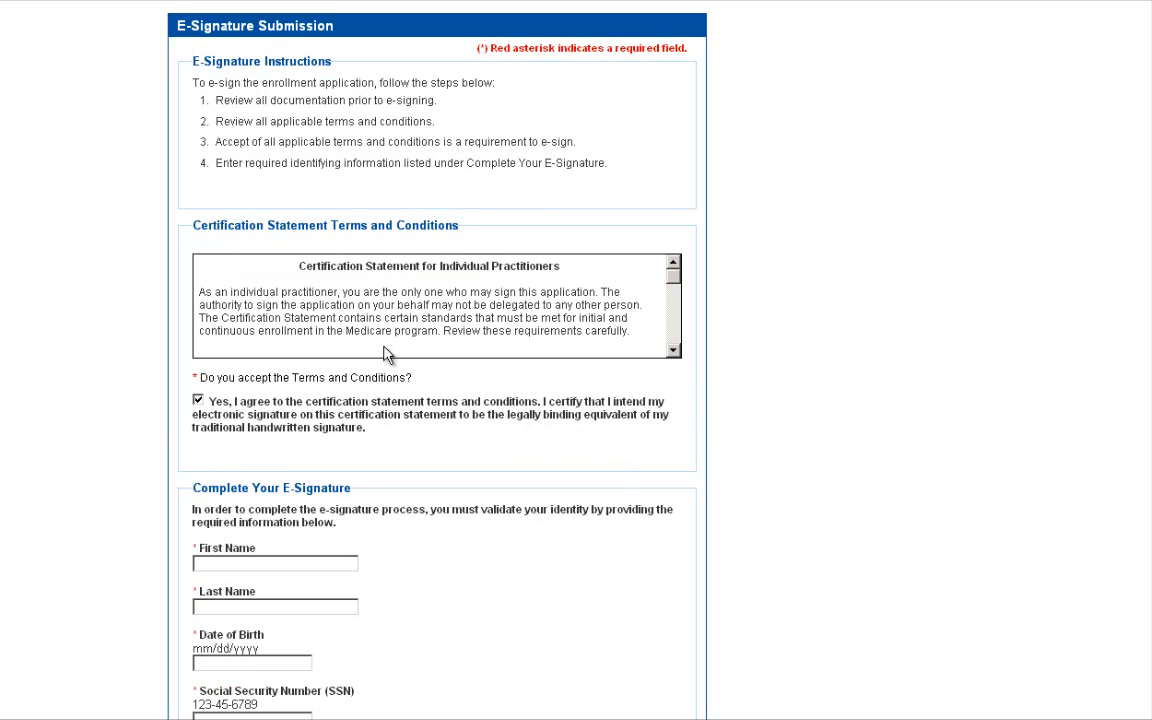
pyautogui.scroll(-1, 425, 421)
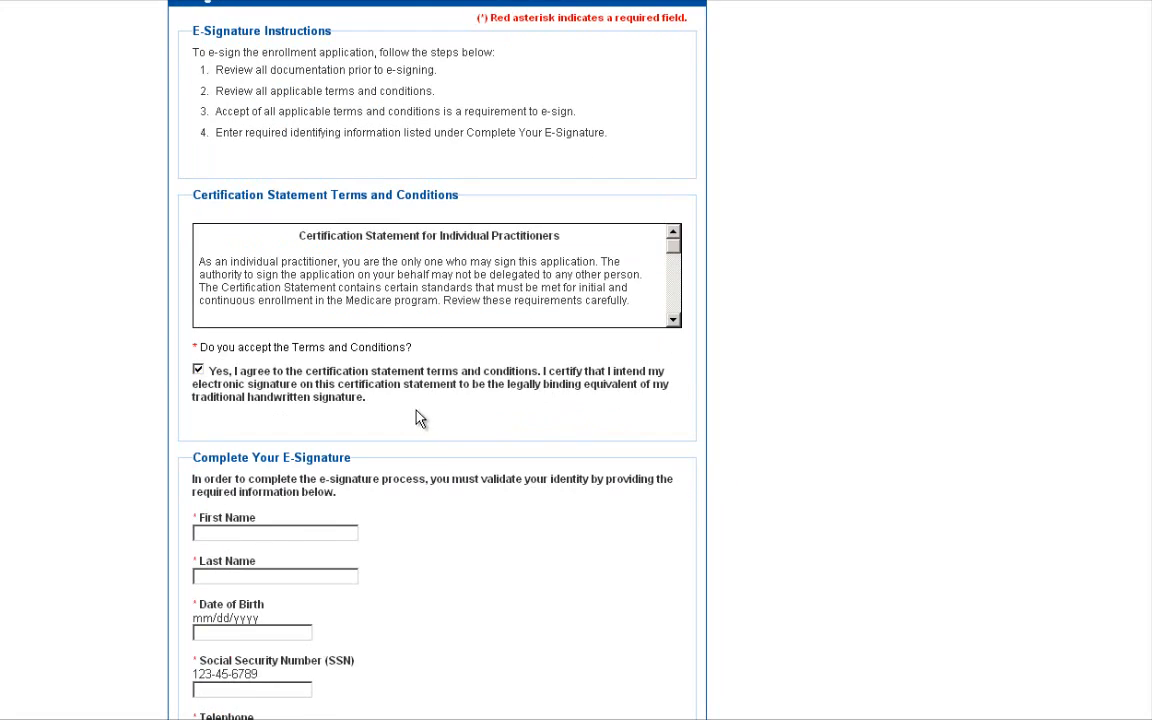
pyautogui.scroll(-1, 287, 385)
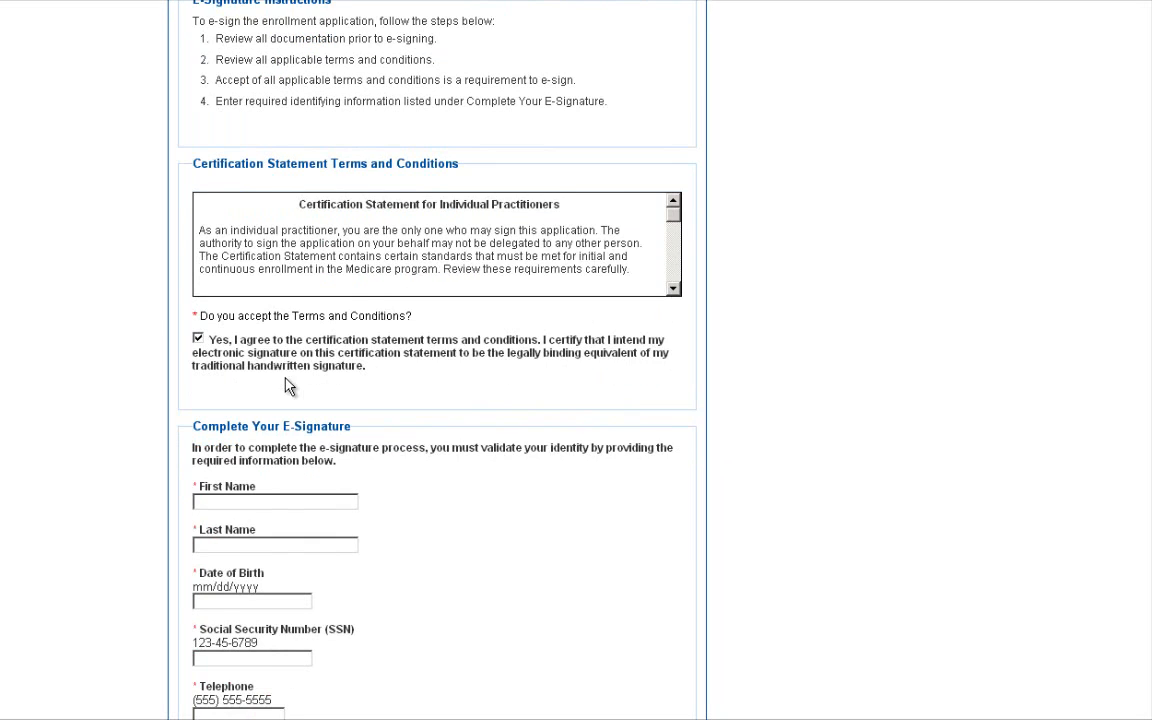
pyautogui.scroll(-1, 289, 388)
pyautogui.scroll(-3, 432, 310)
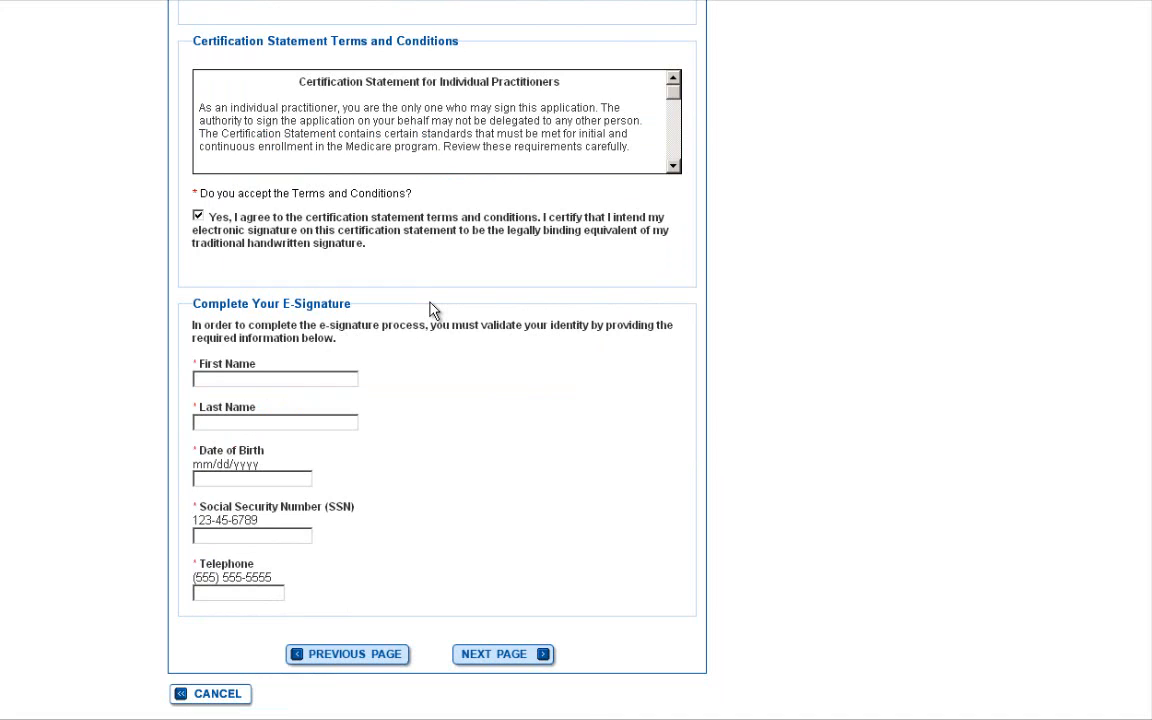
pyautogui.click(344, 377)
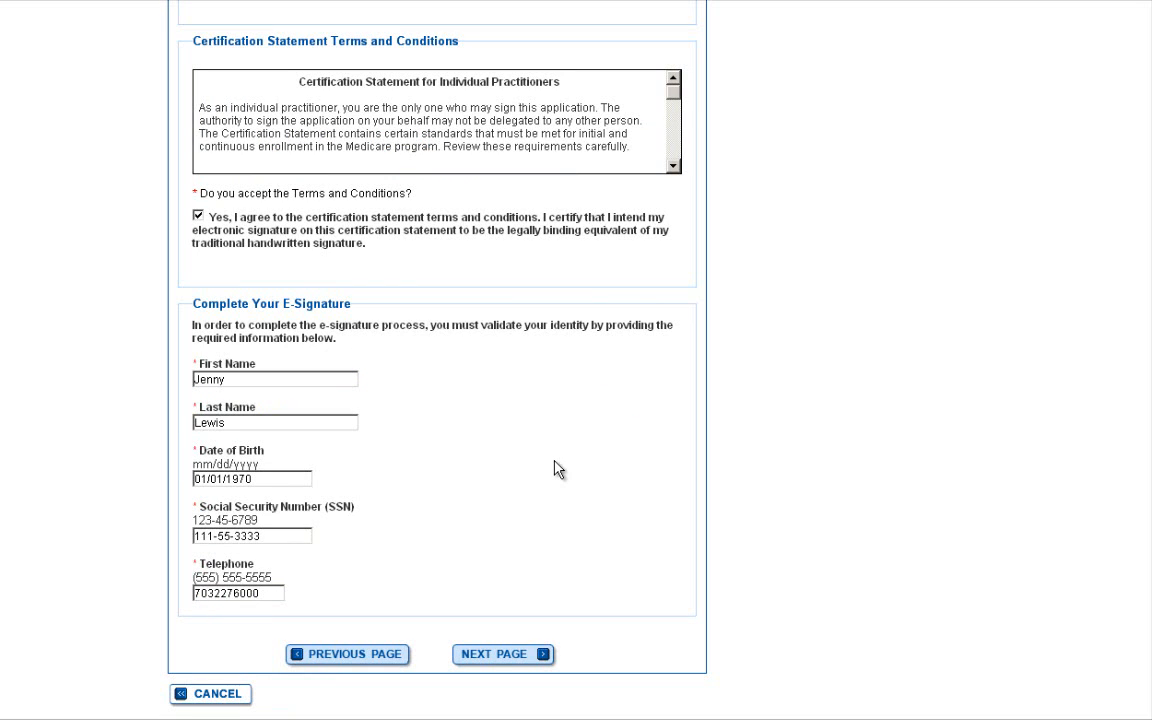
pyautogui.click(487, 656)
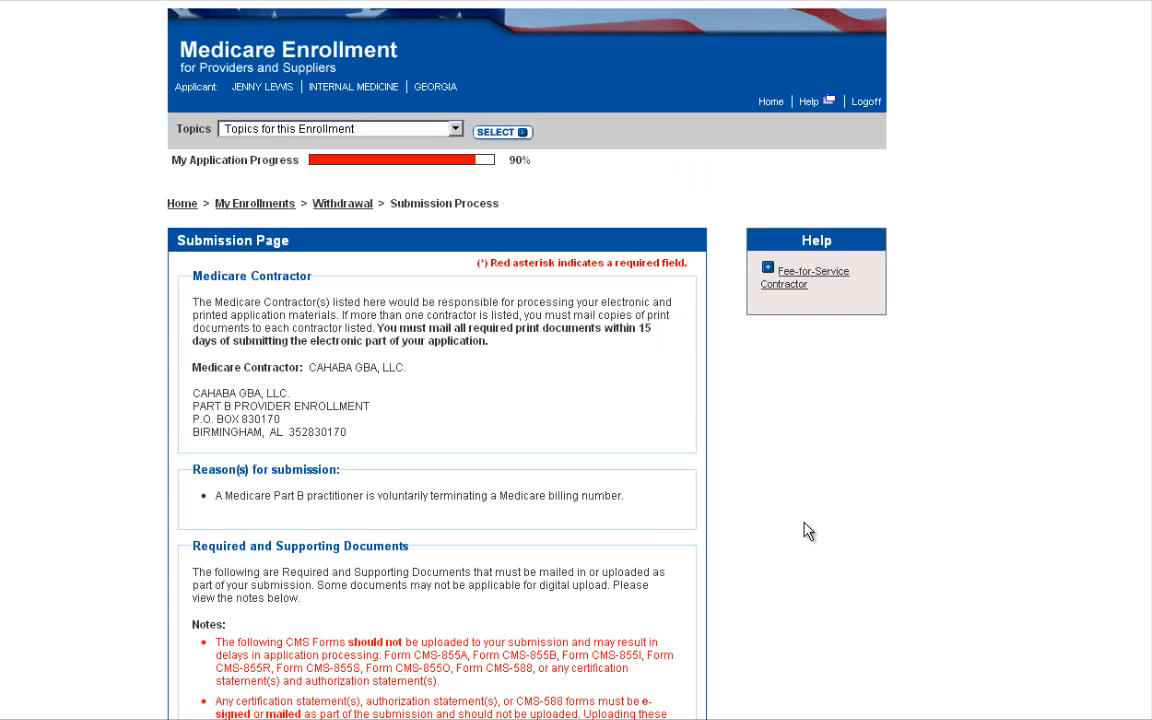
# - Review the Submission Page's contractor, reason and document requirements, complete the submission, and acknowledge the supporting documentation notice
pyautogui.scroll(-1, 808, 531)
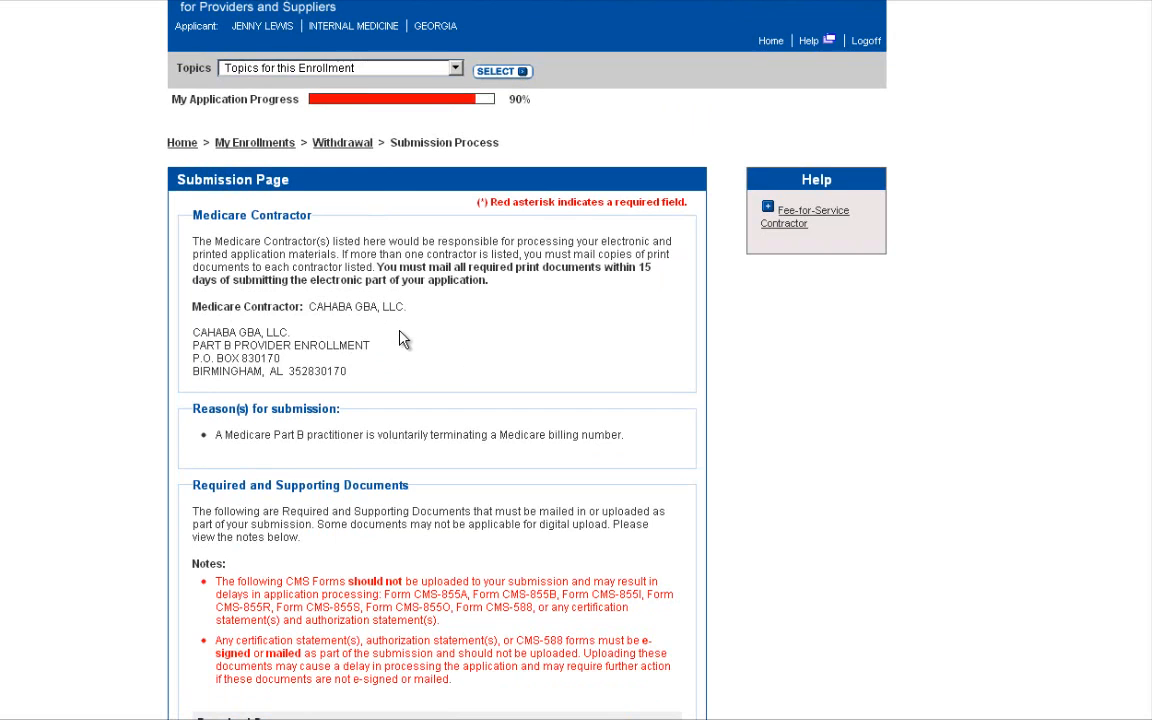
pyautogui.scroll(-3, 827, 440)
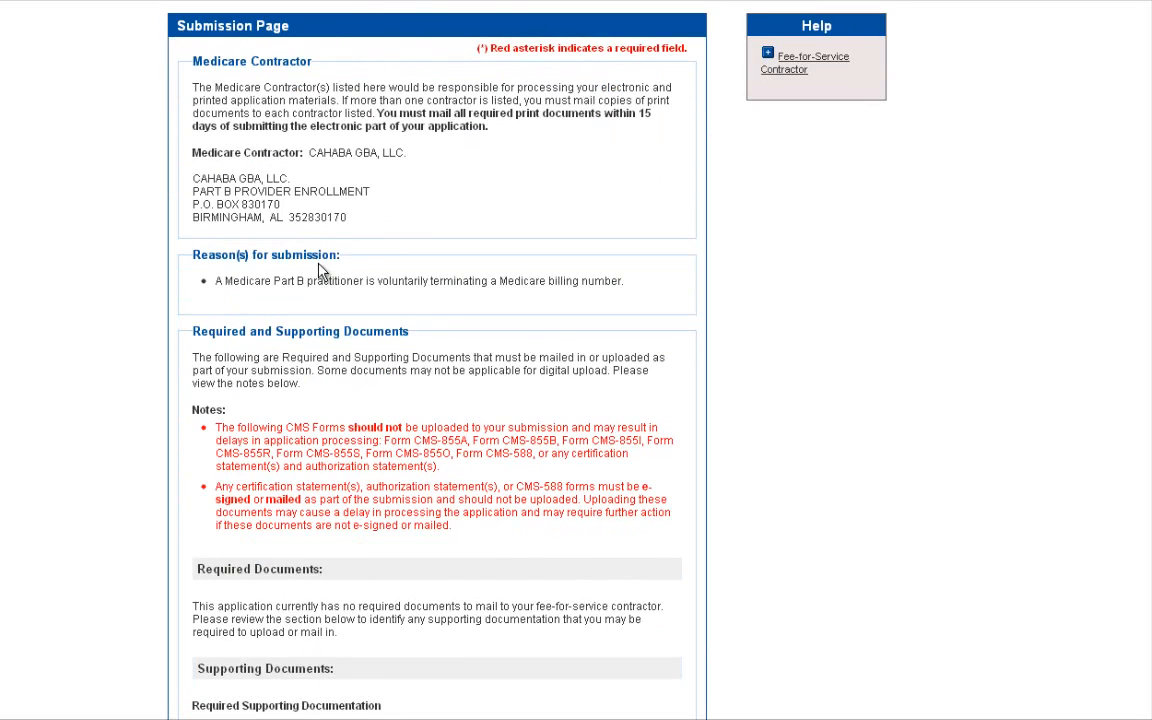
pyautogui.scroll(-5, 827, 393)
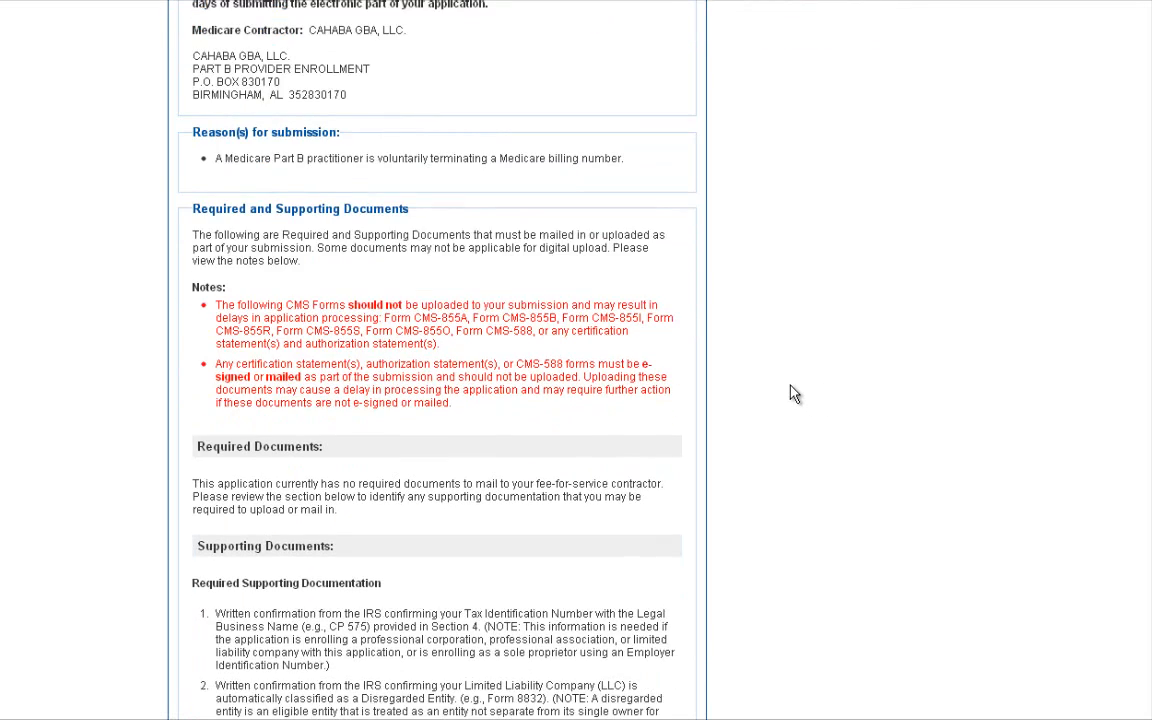
pyautogui.scroll(-1, 793, 393)
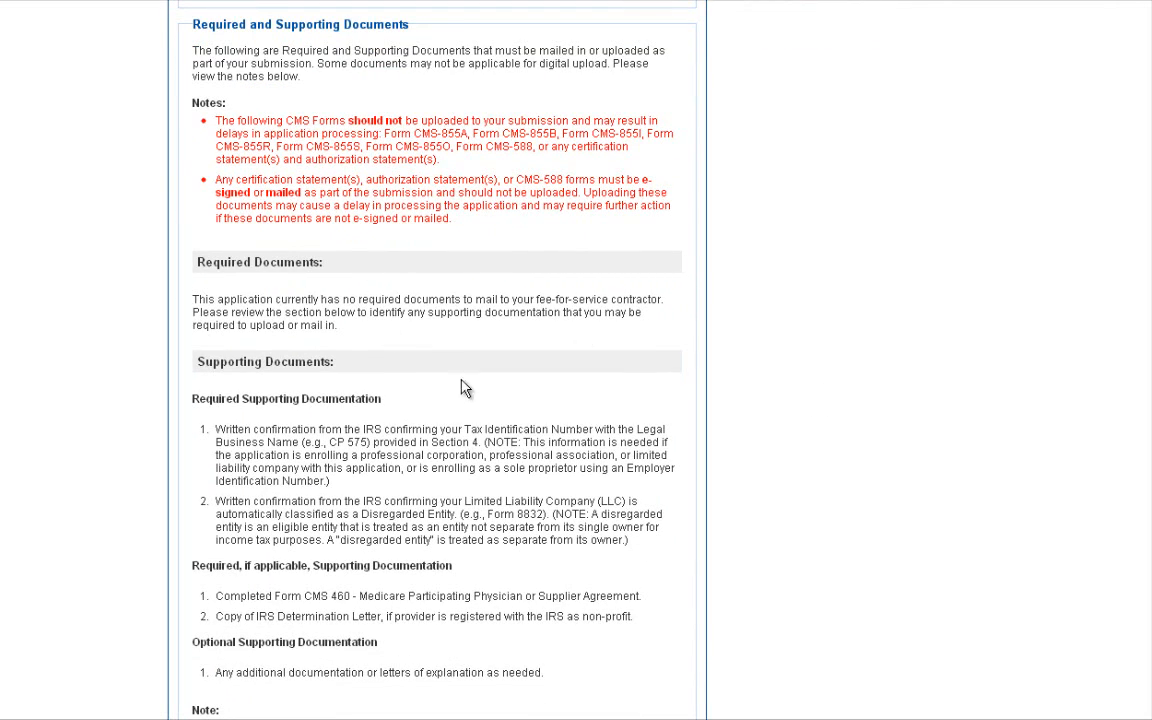
pyautogui.scroll(-2, 723, 432)
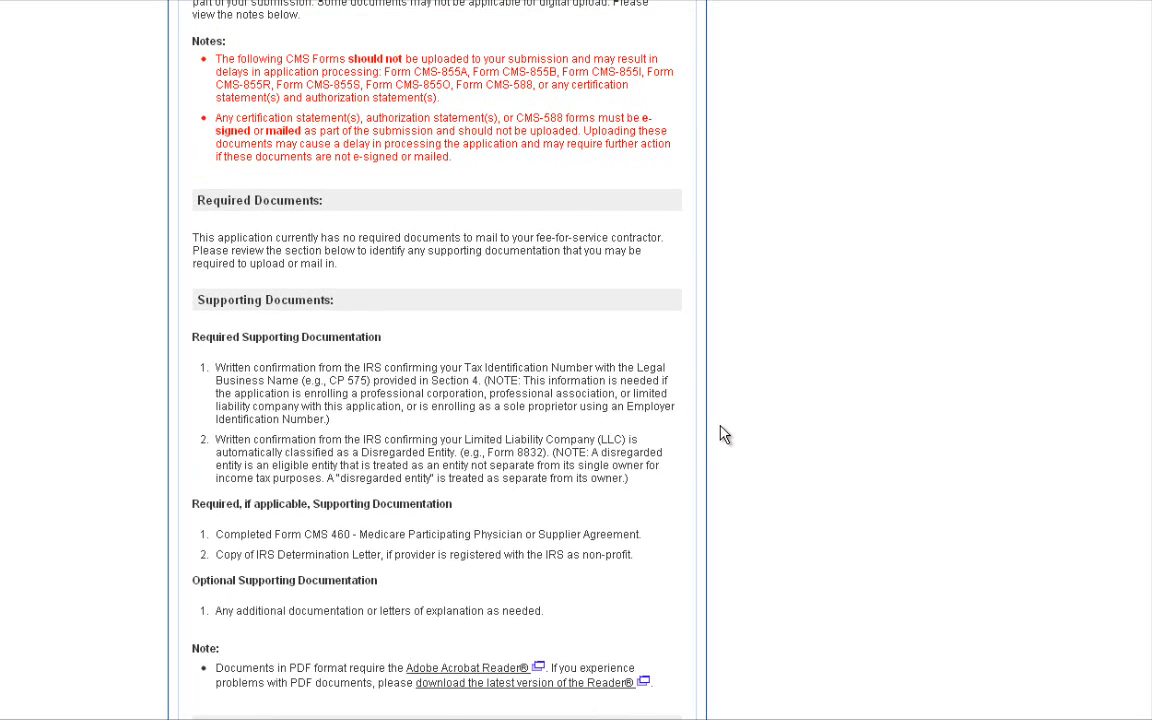
pyautogui.scroll(-5, 724, 434)
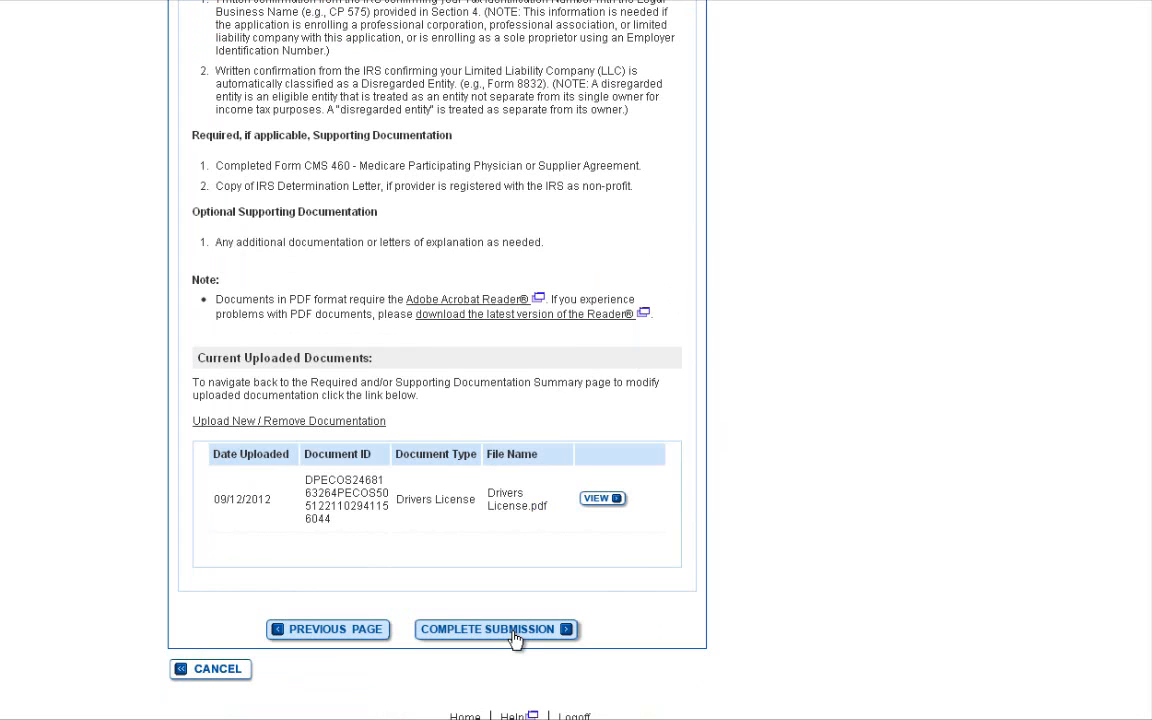
pyautogui.click(513, 639)
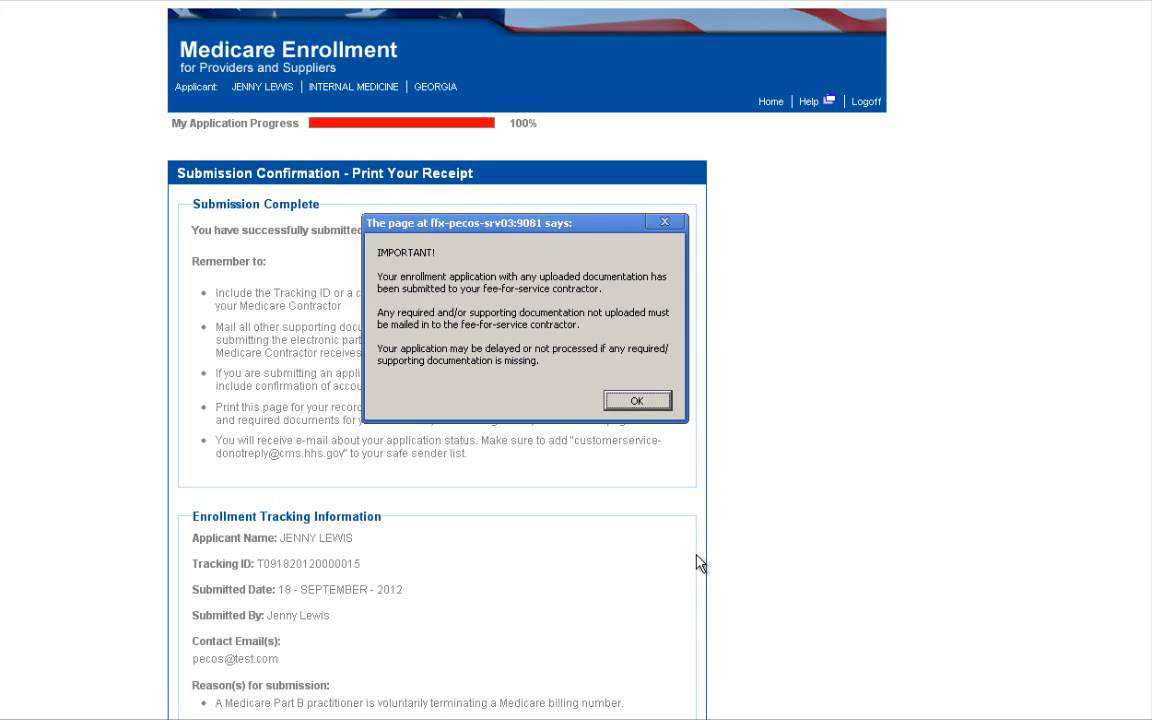
pyautogui.click(645, 408)
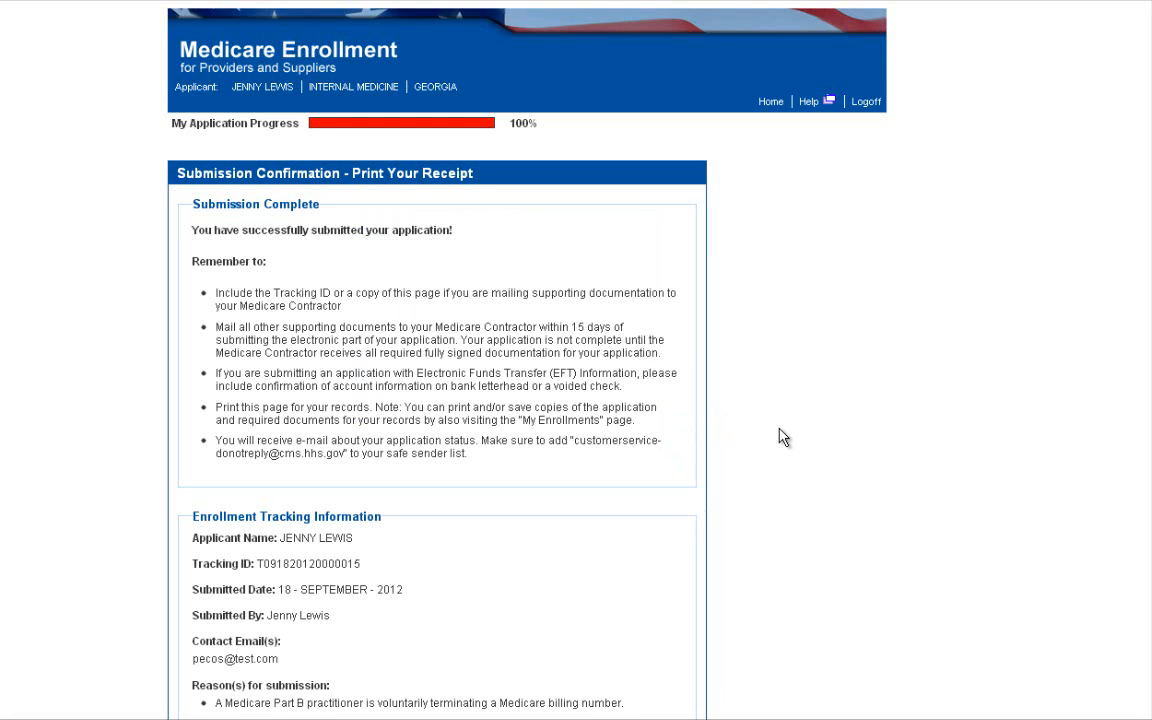
# - Review the submission receipt's mailing reminders, enrollment tracking information, and required and supporting documents section
pyautogui.scroll(-1, 783, 437)
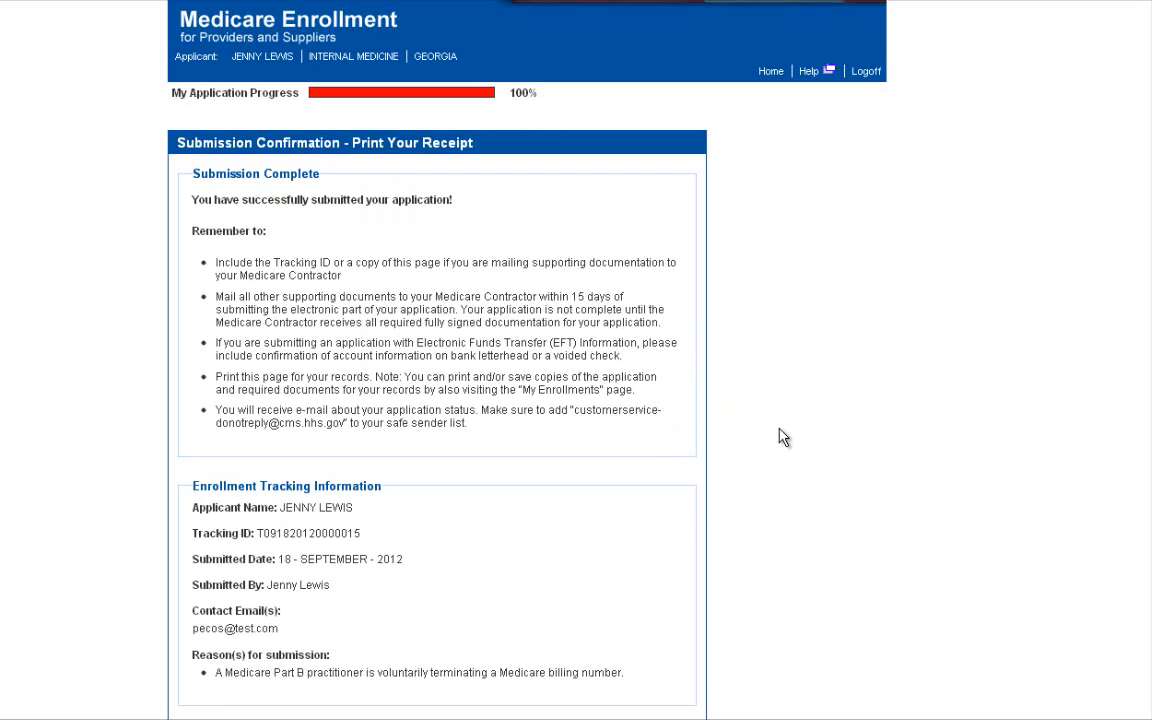
pyautogui.scroll(-1, 783, 437)
pyautogui.scroll(-1, 783, 437)
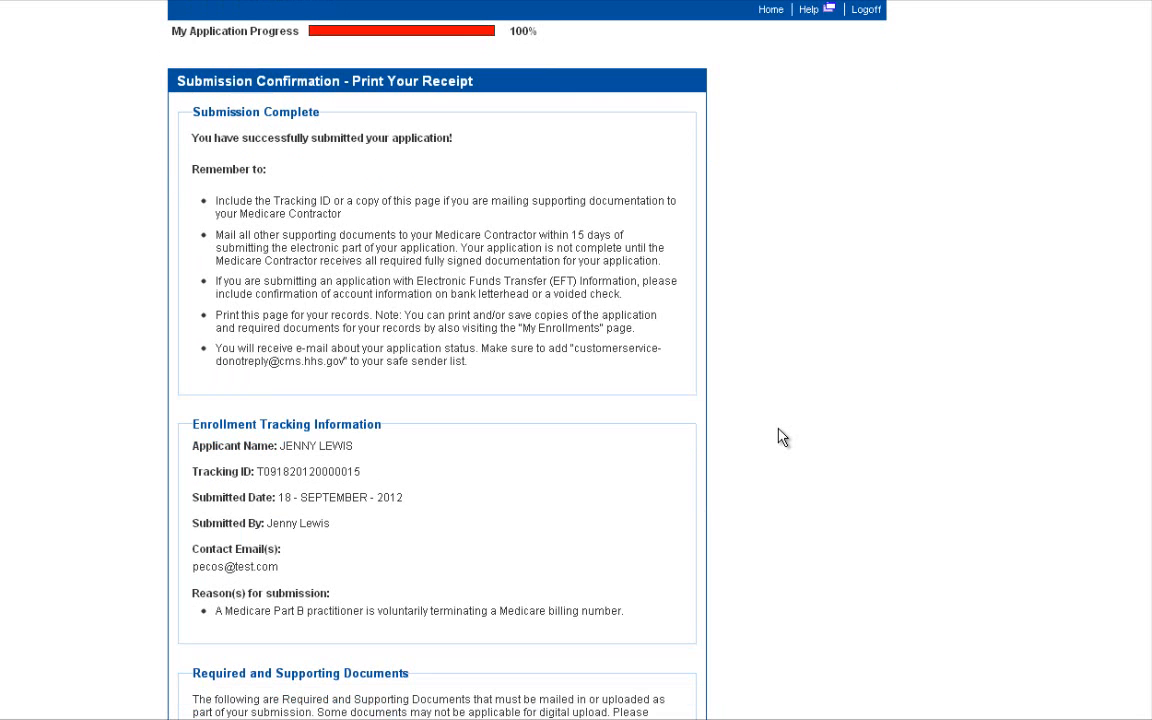
pyautogui.scroll(-1, 783, 437)
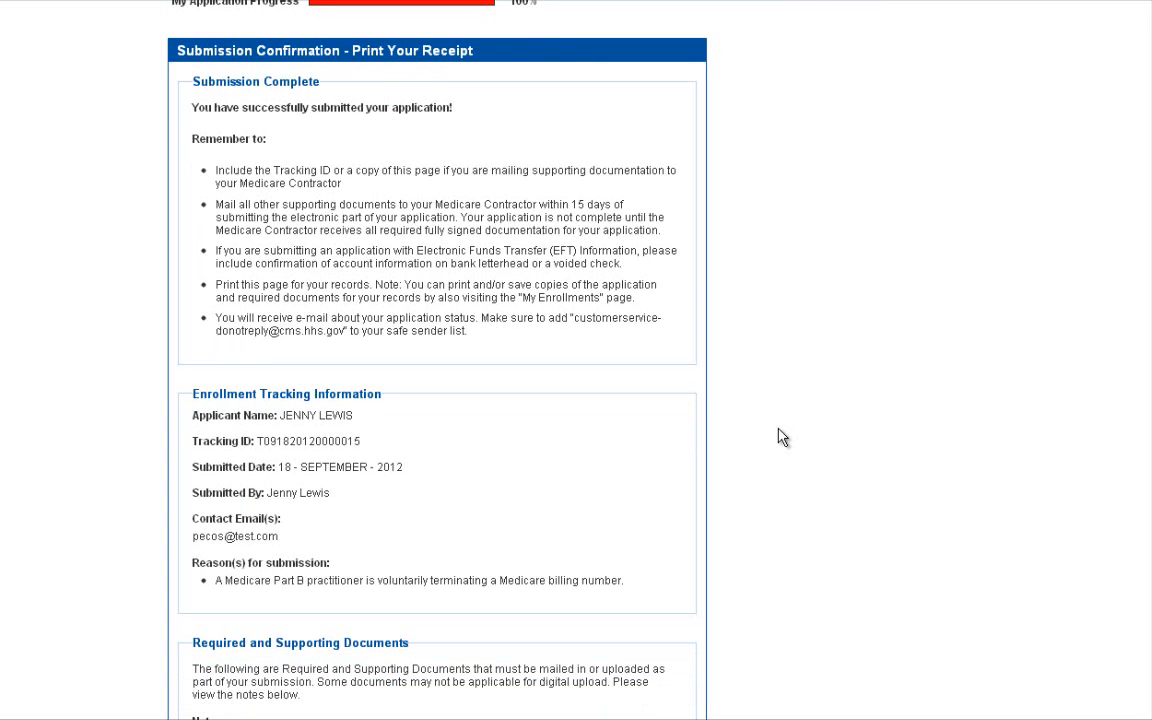